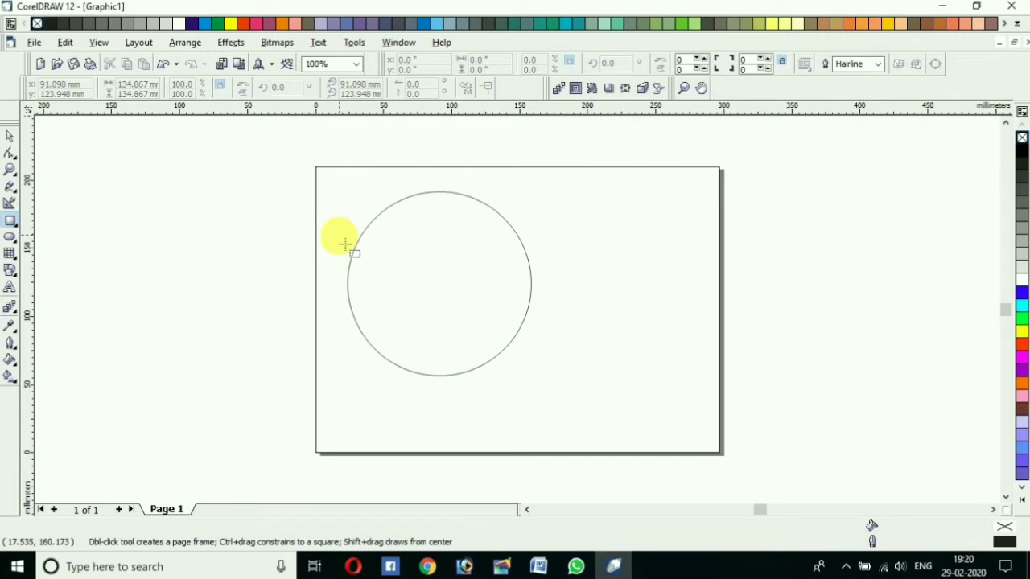
# Step: Draw a rectangle about 167 × 41 mm across the upper half of the circle and convert it to curves
pyautogui.moveTo(345, 243); pyautogui.dragTo(569, 296)
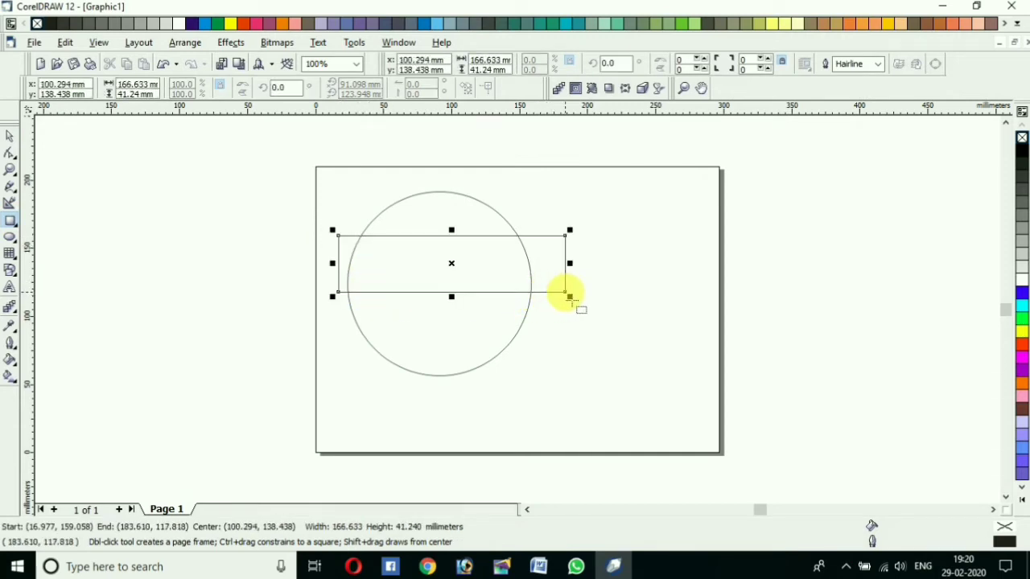
pyautogui.click(185, 41)
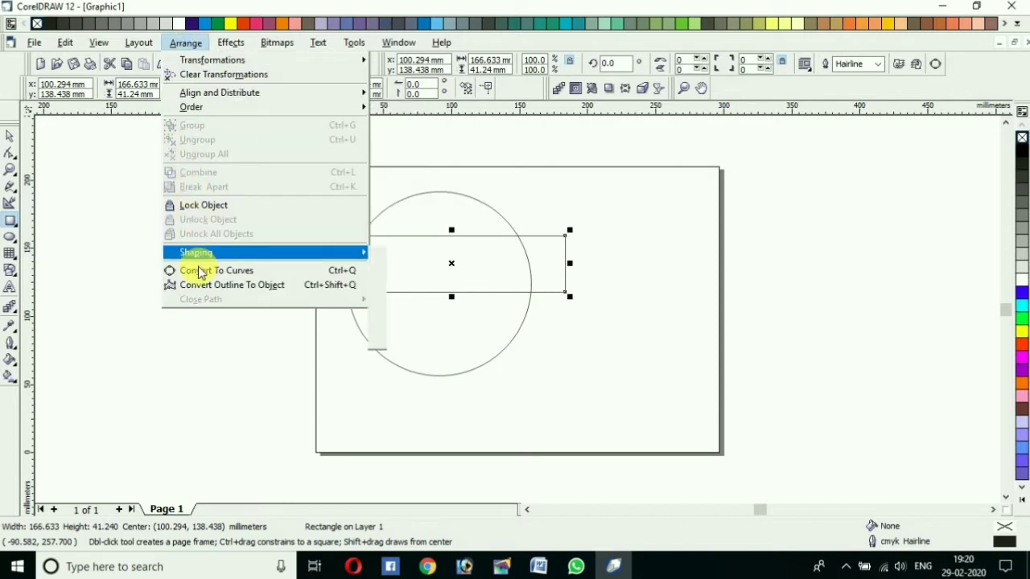
pyautogui.click(205, 270)
# Step: Move the rectangle's four corner nodes onto the circle's outline, two on its left side and two on its upper right
pyautogui.click(10, 153)
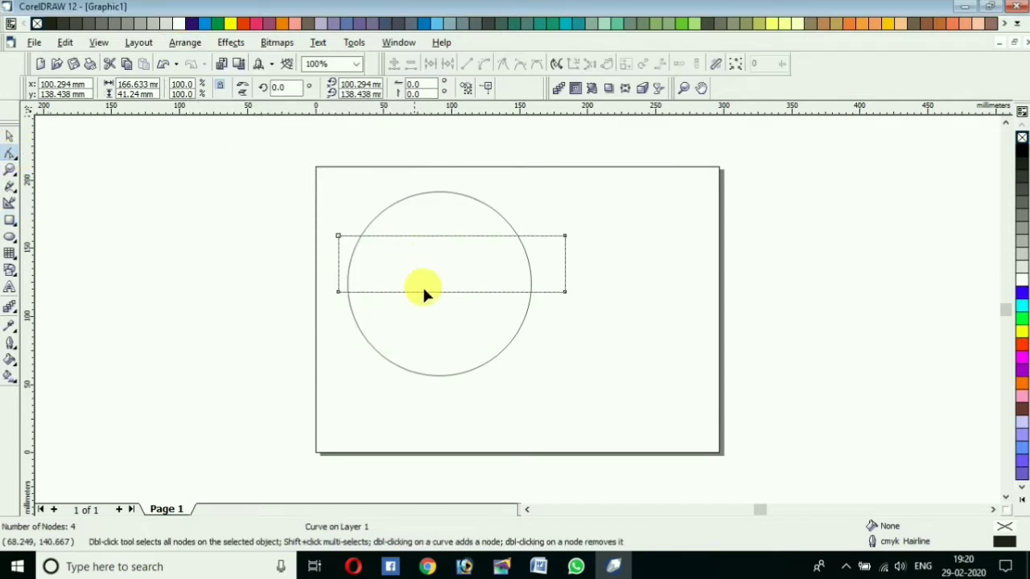
pyautogui.scroll(3, 335, 292)
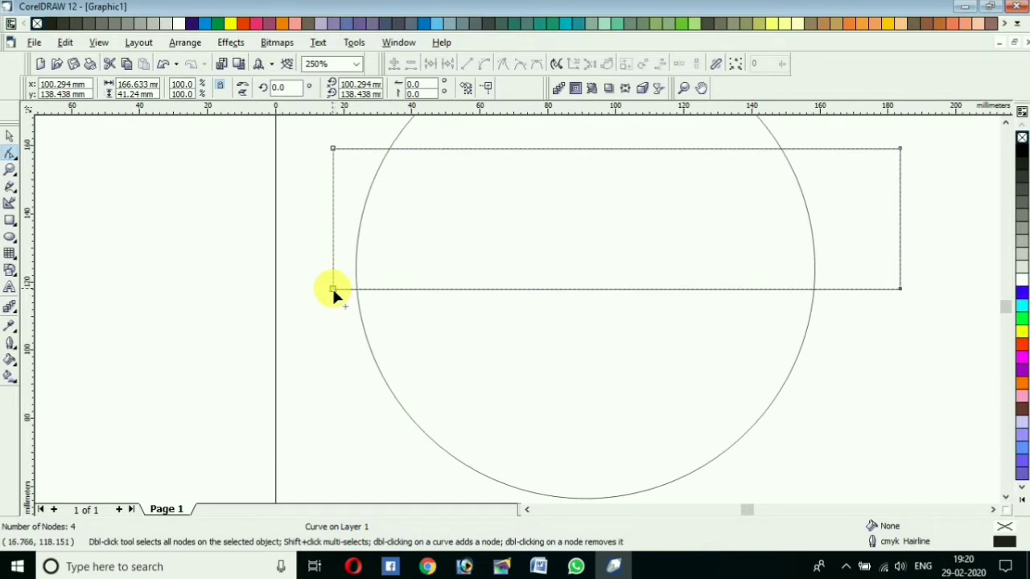
pyautogui.moveTo(333, 290); pyautogui.dragTo(357, 302)
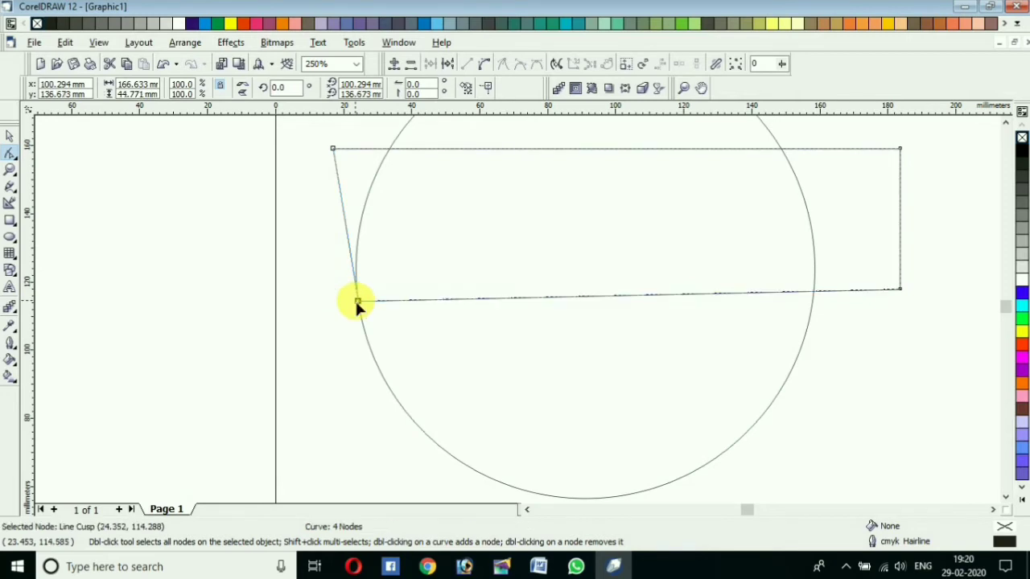
pyautogui.scroll(-1, 366, 205)
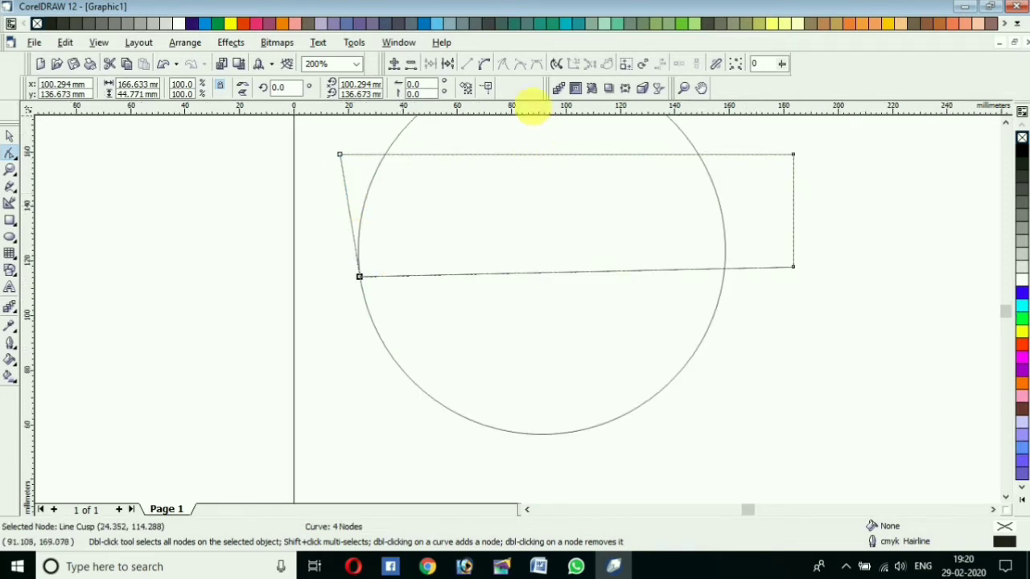
pyautogui.click(701, 87)
pyautogui.moveTo(551, 213); pyautogui.dragTo(483, 286)
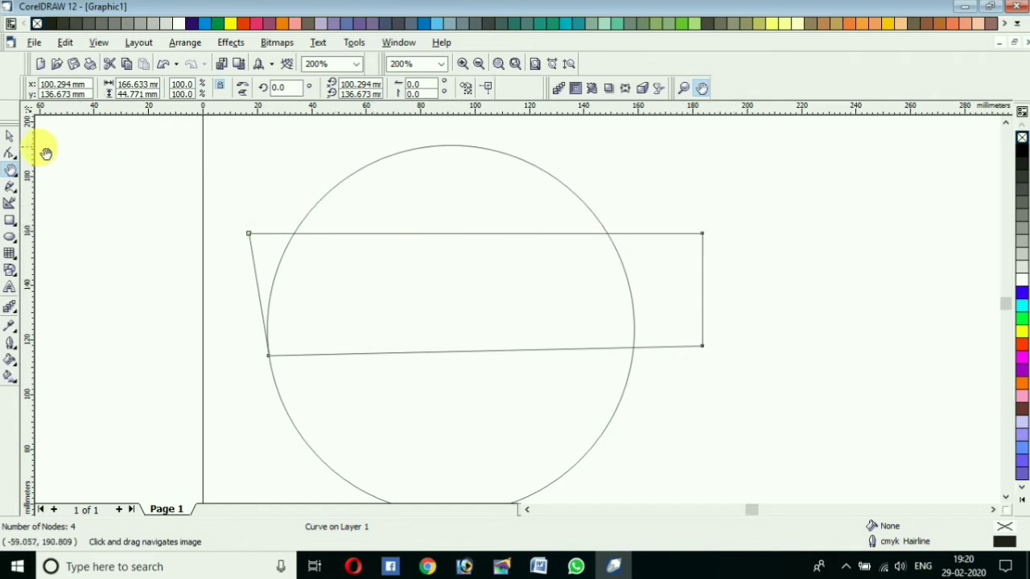
pyautogui.click(10, 155)
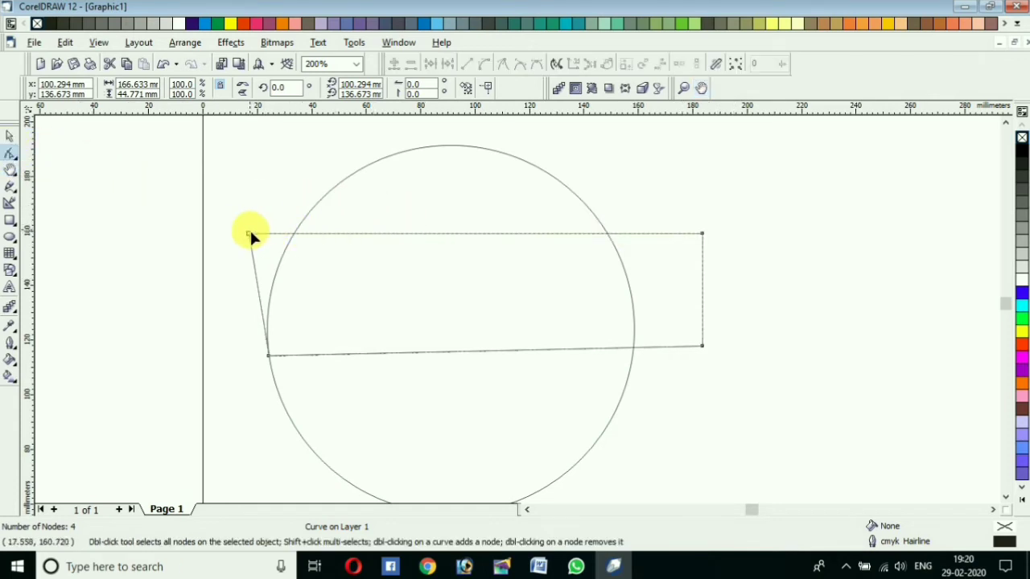
pyautogui.moveTo(250, 233); pyautogui.dragTo(354, 173)
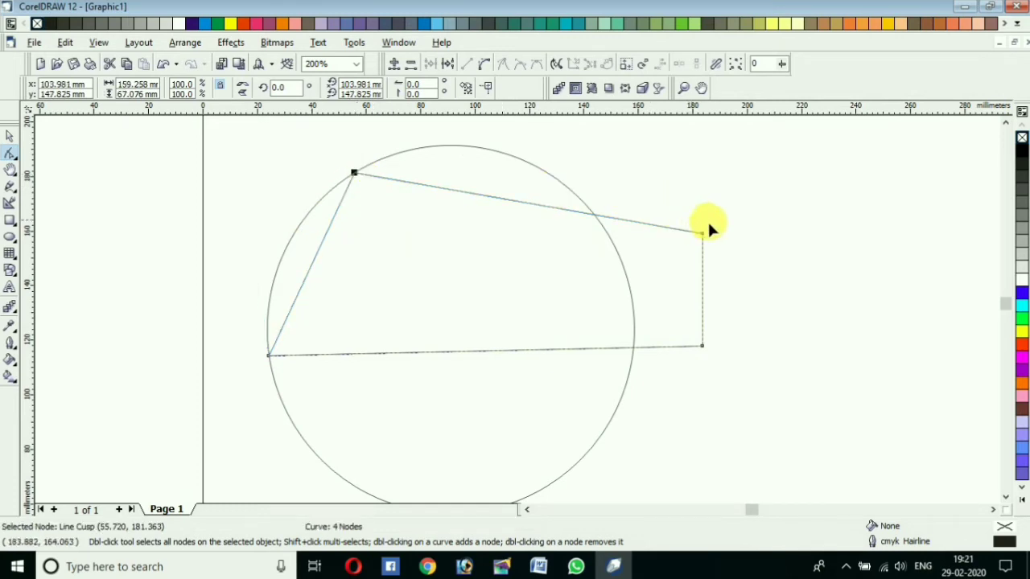
pyautogui.moveTo(702, 233); pyautogui.dragTo(580, 202)
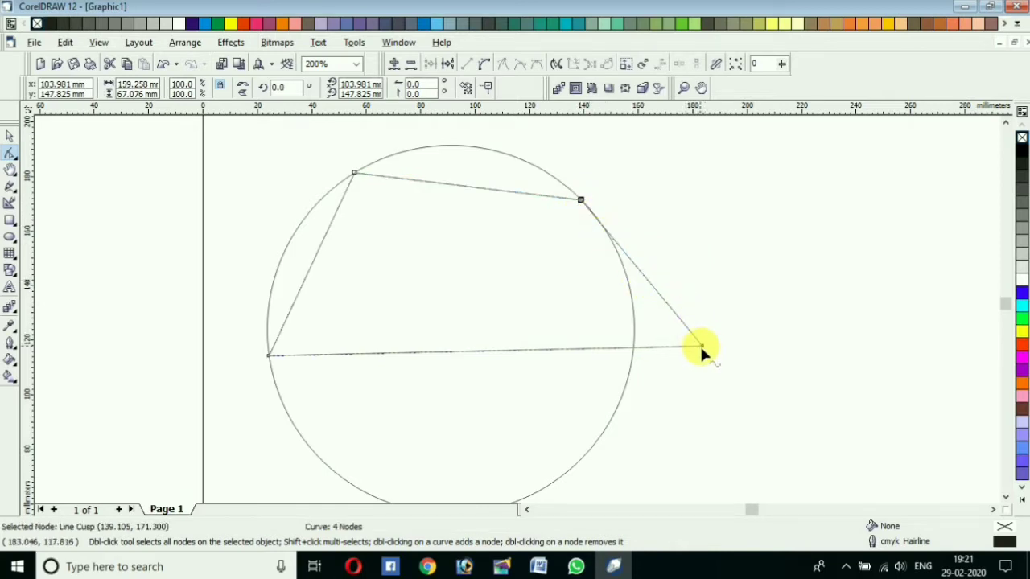
pyautogui.moveTo(703, 350); pyautogui.dragTo(629, 277)
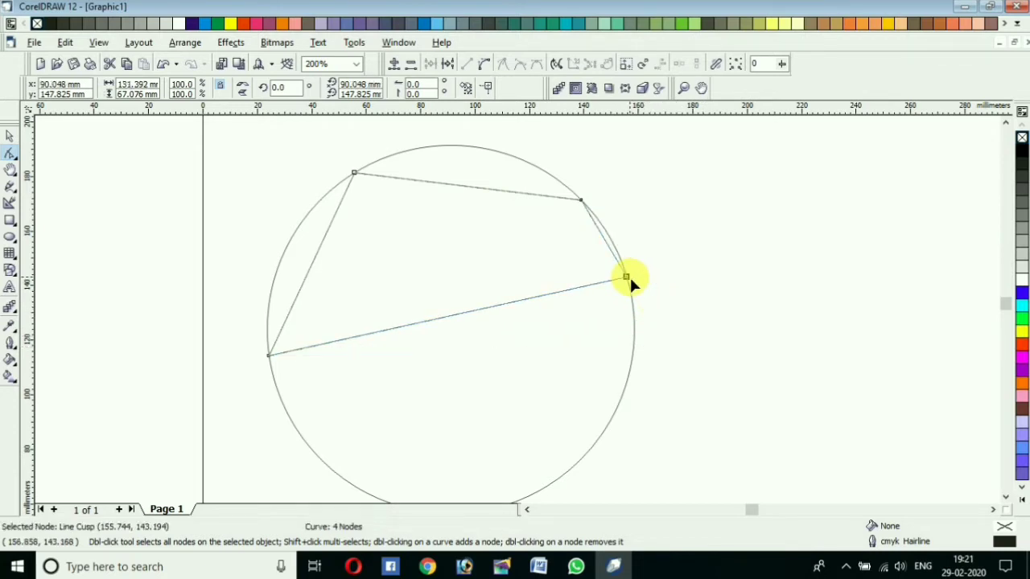
# Step: Convert the shape's top and left edges to curves and bend them to follow the circle's outline
pyautogui.click(474, 186)
pyautogui.click(484, 64)
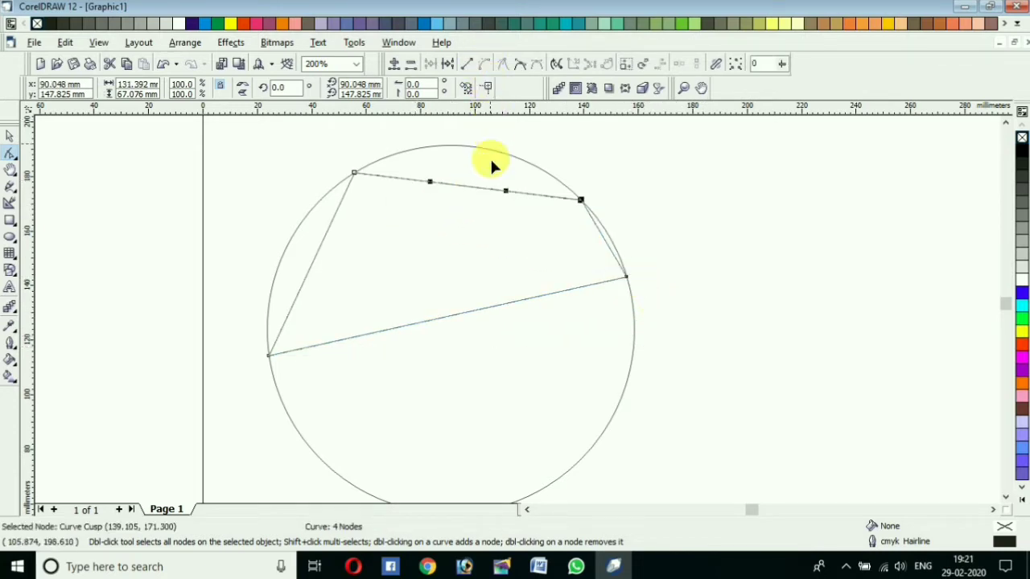
pyautogui.moveTo(472, 191); pyautogui.dragTo(472, 145)
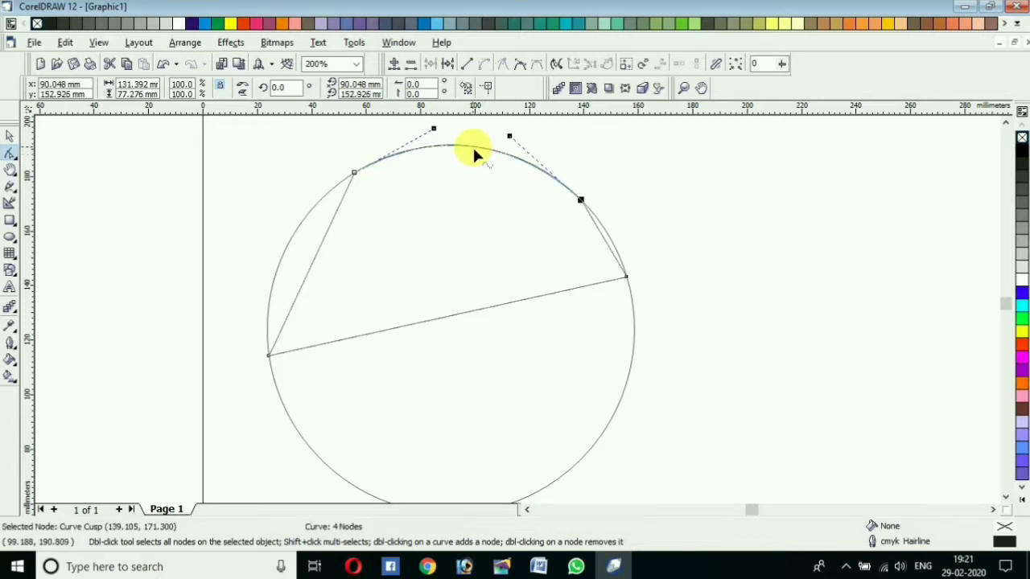
pyautogui.click(309, 271)
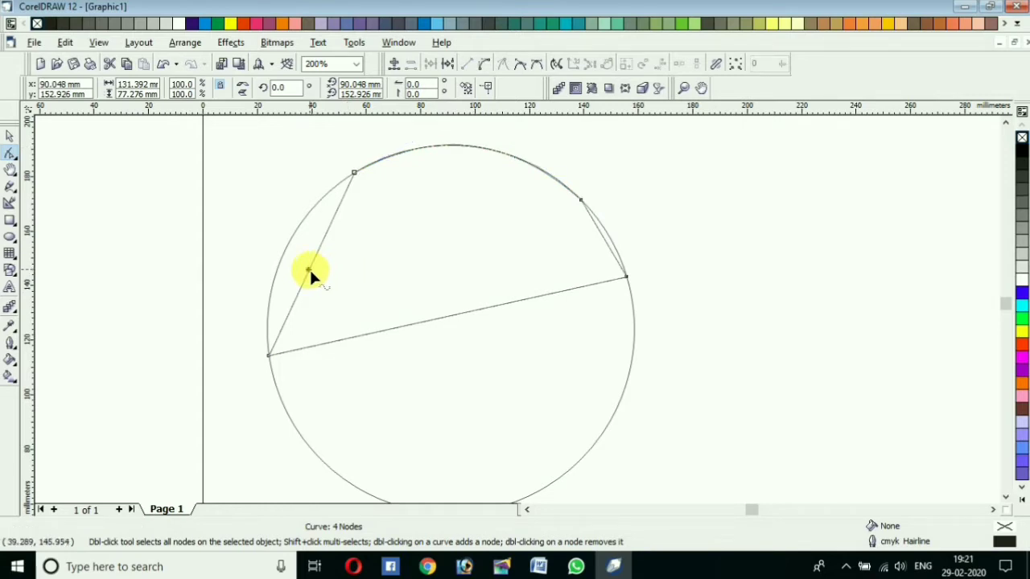
pyautogui.click(484, 69)
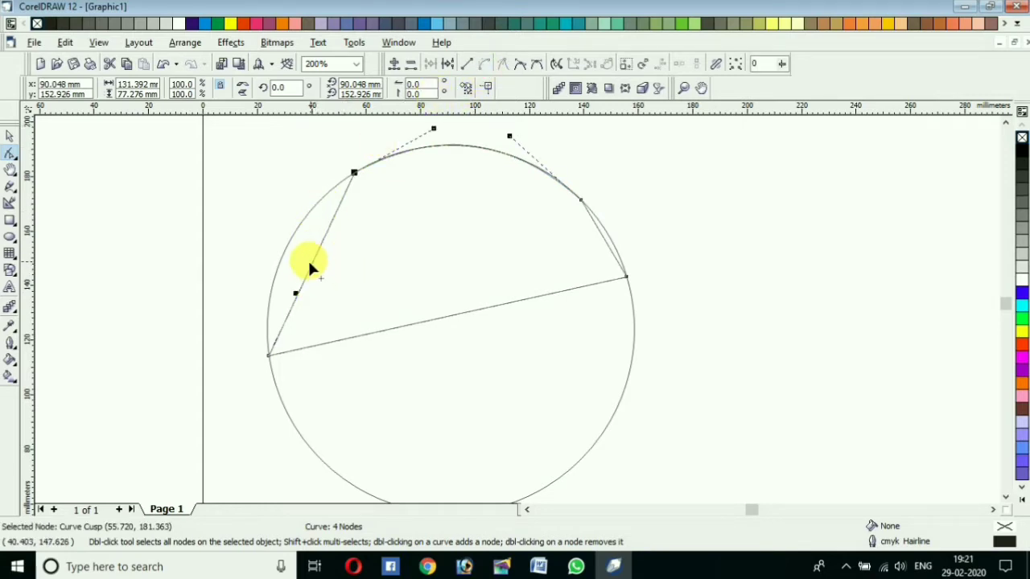
pyautogui.moveTo(309, 264); pyautogui.dragTo(289, 253)
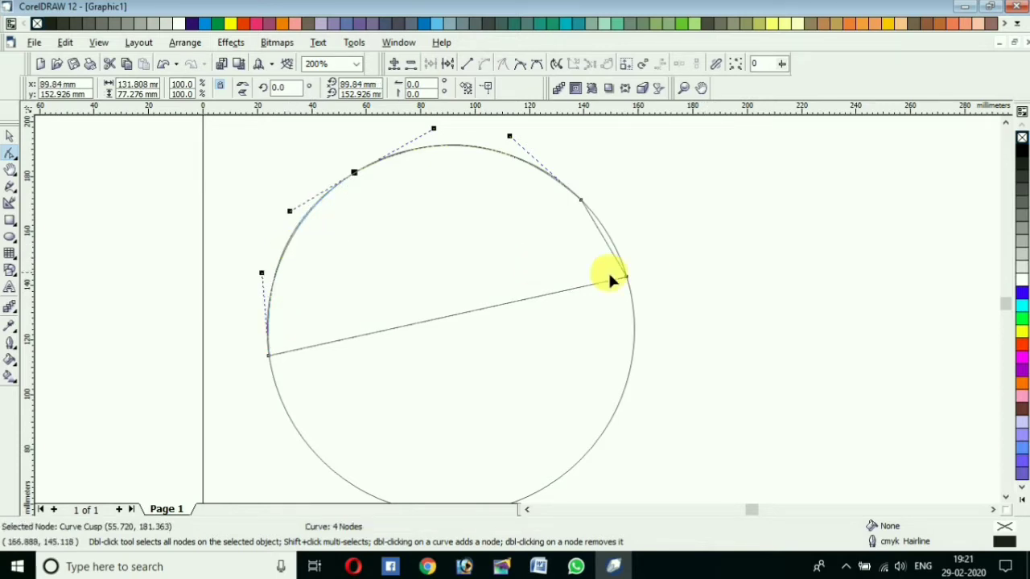
# Step: Delete the shape's lower-right node and bend the remaining straight edge into a curve bulging down to the right
pyautogui.moveTo(643, 243); pyautogui.dragTo(606, 304)
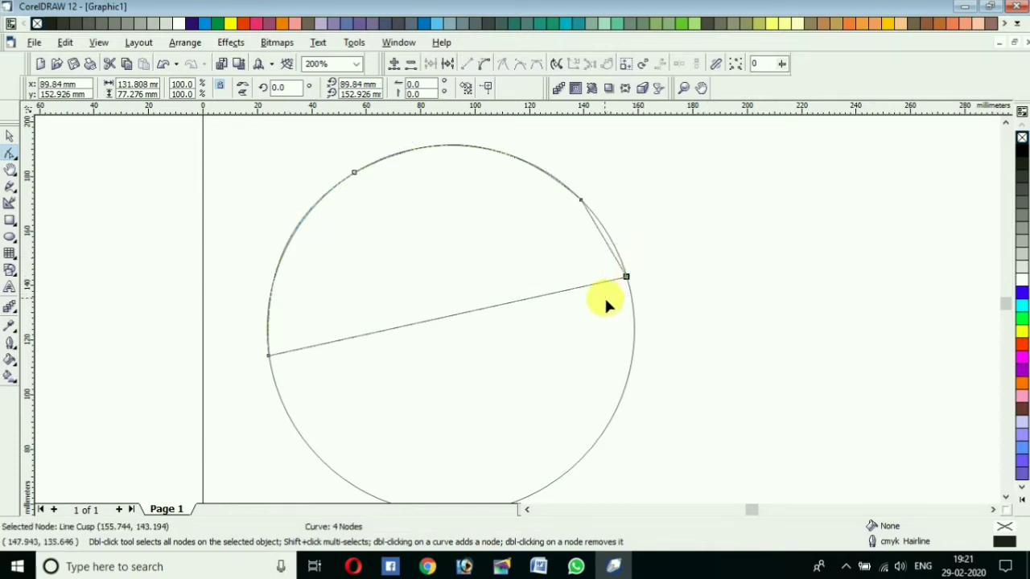
pyautogui.press('Delete')
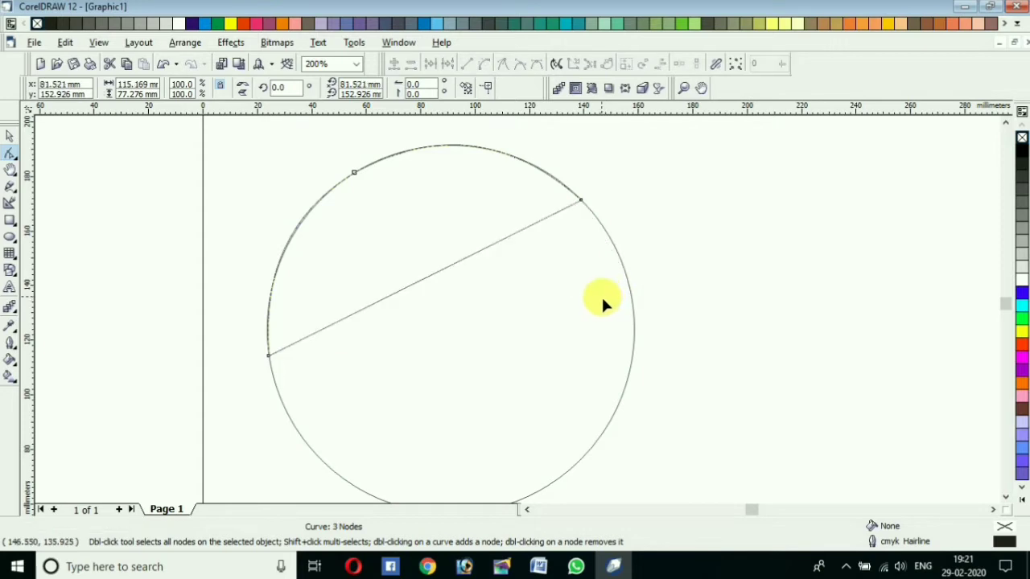
pyautogui.click(418, 280)
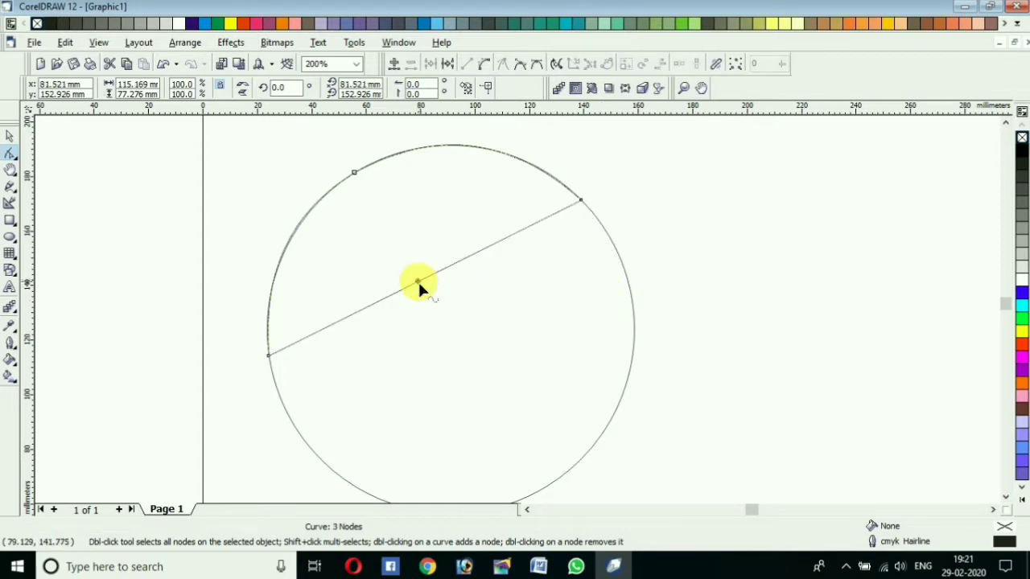
pyautogui.click(482, 64)
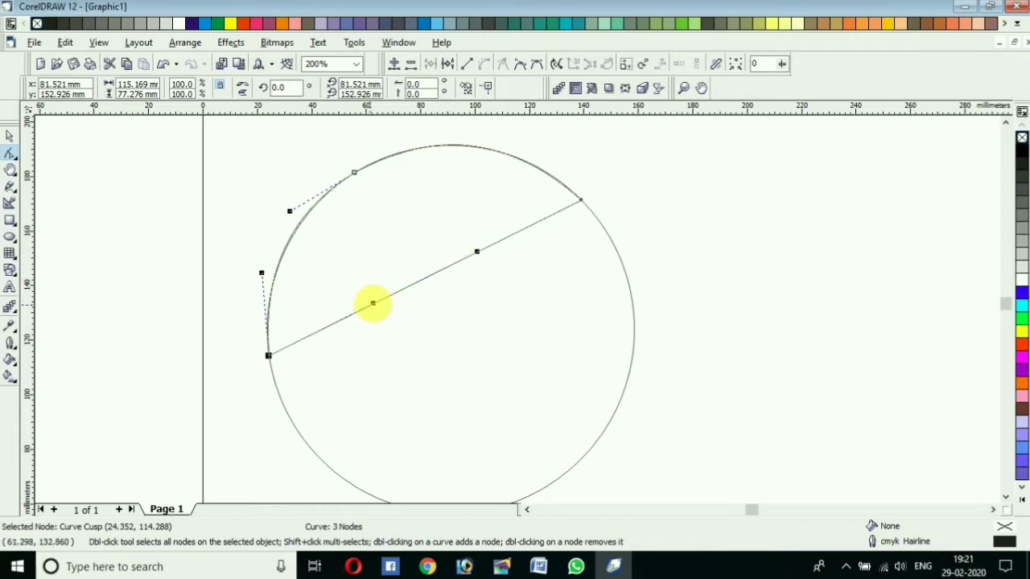
pyautogui.moveTo(373, 303); pyautogui.dragTo(422, 366)
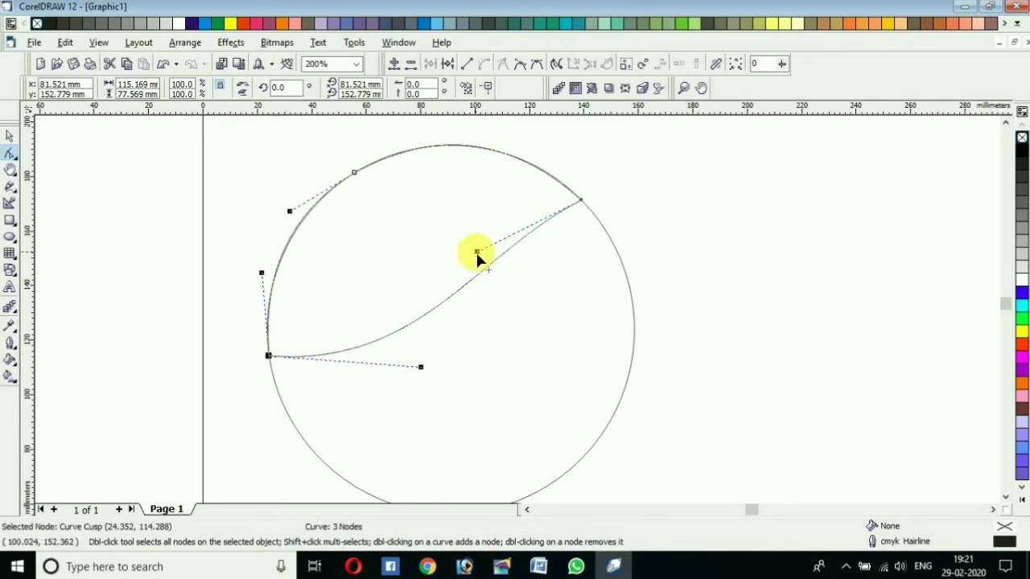
pyautogui.moveTo(478, 254); pyautogui.dragTo(587, 306)
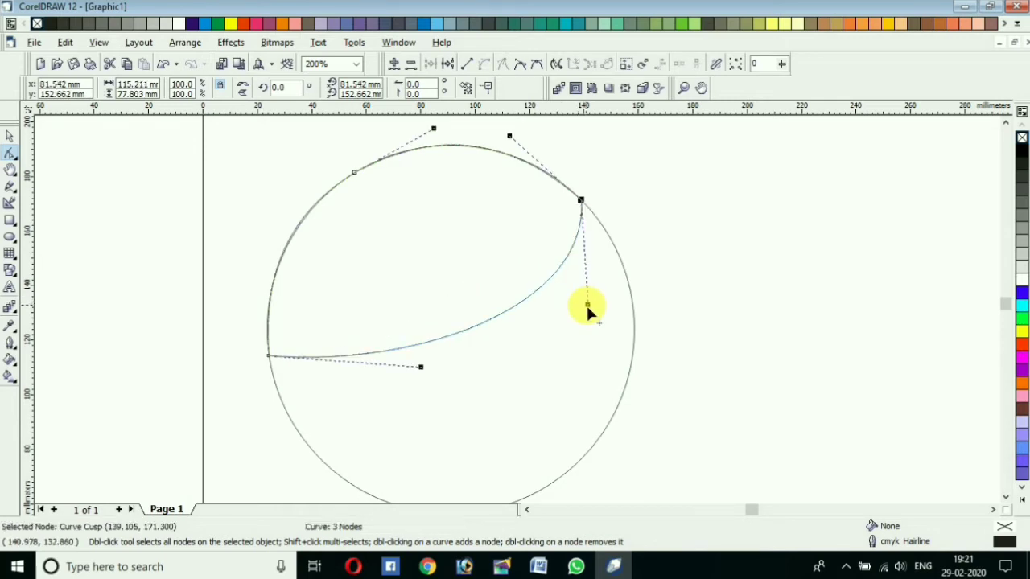
# Step: Fill the curved upper shape with red and deselect it
pyautogui.click(10, 137)
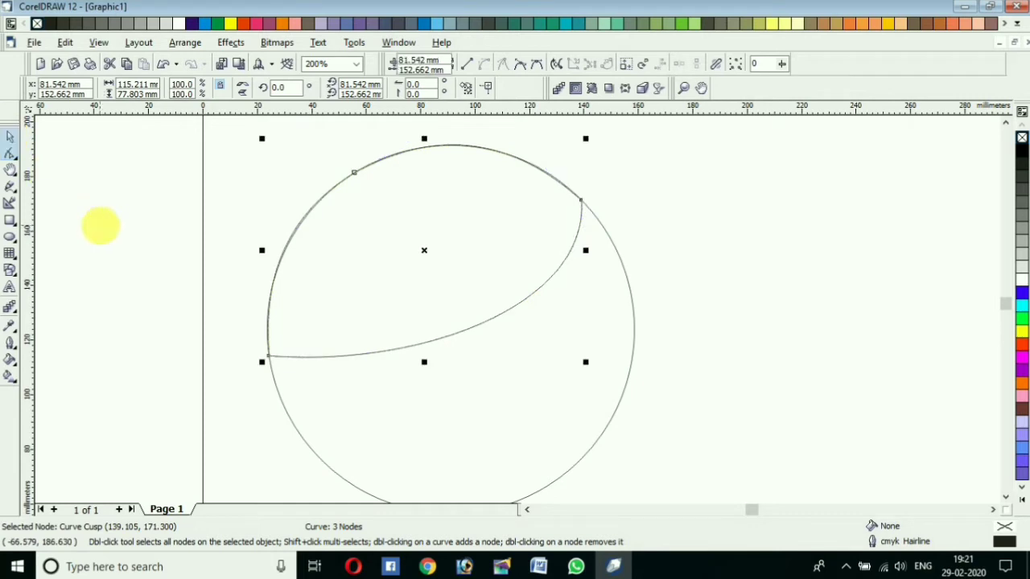
pyautogui.click(243, 23)
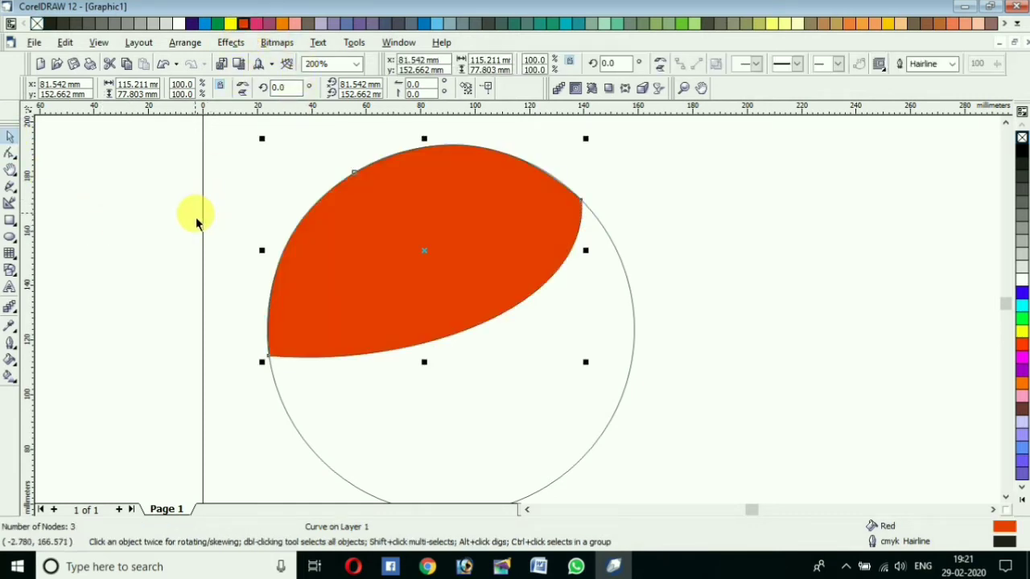
pyautogui.click(145, 263)
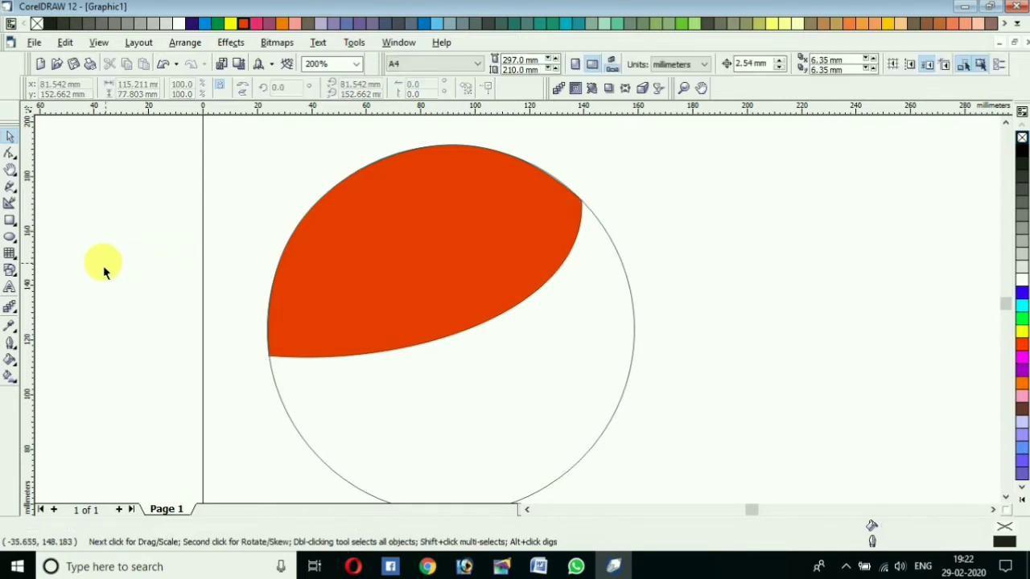
# Step: Draw a rectangle about 151 × 14 mm across the circle along the red shape's lower edge and convert it to curves
pyautogui.click(11, 220)
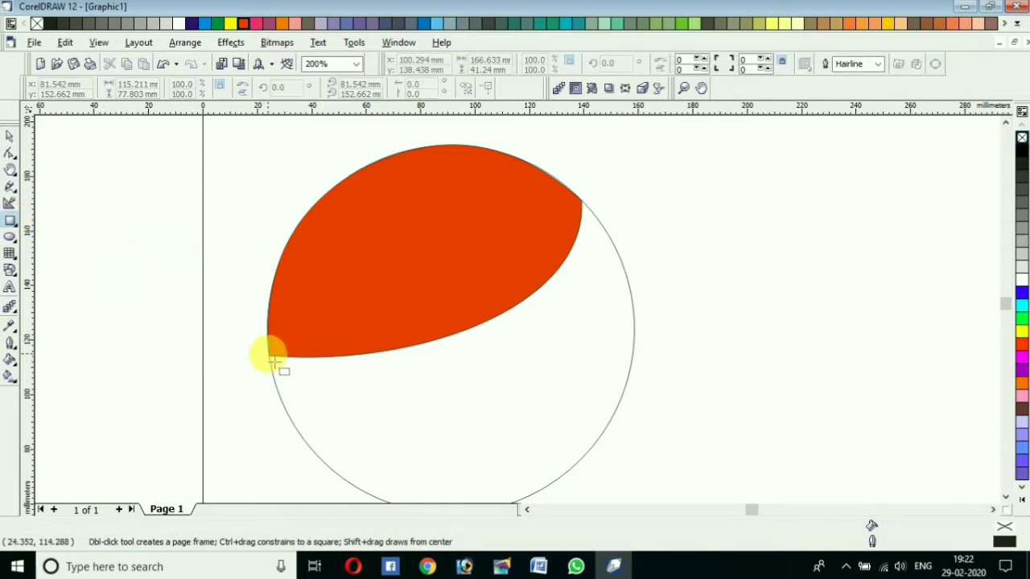
pyautogui.moveTo(250, 350); pyautogui.dragTo(666, 393)
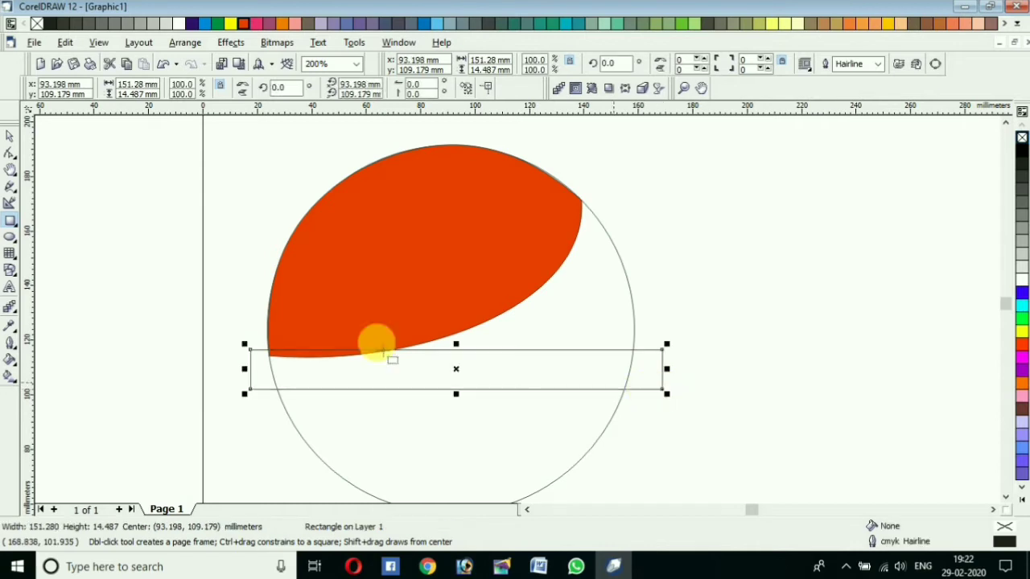
pyautogui.click(185, 42)
pyautogui.click(201, 271)
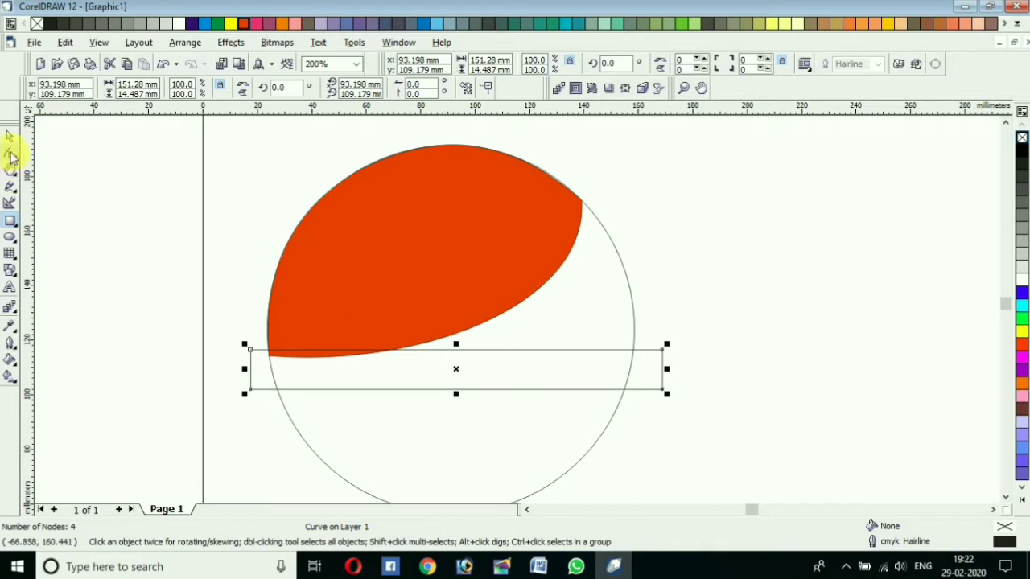
# Step: Reshape the new rectangle into a triangle by deleting its lower-left node and placing the others on the red shape's two tips and the circle's right side
pyautogui.click(10, 153)
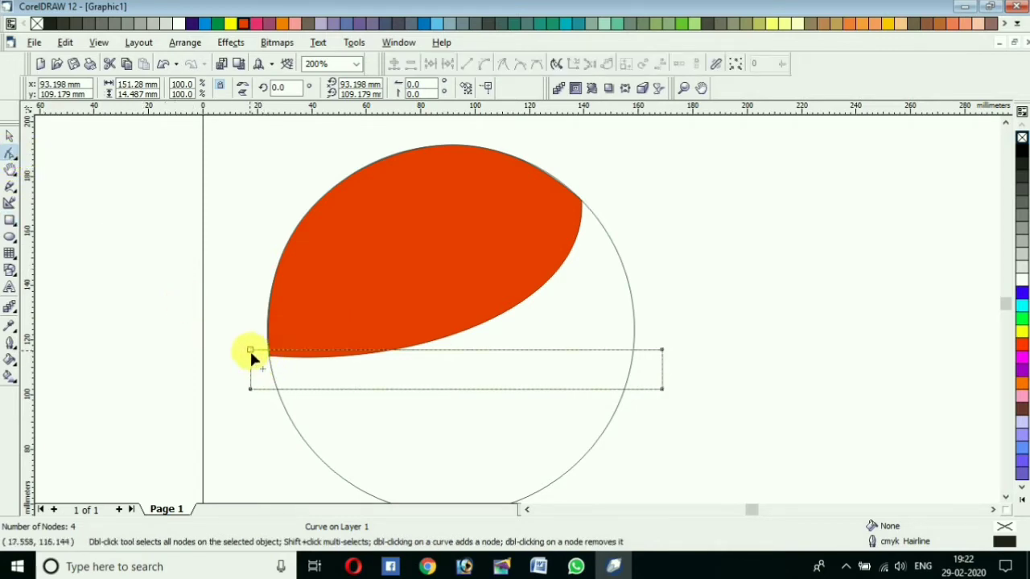
pyautogui.moveTo(251, 352); pyautogui.dragTo(267, 356)
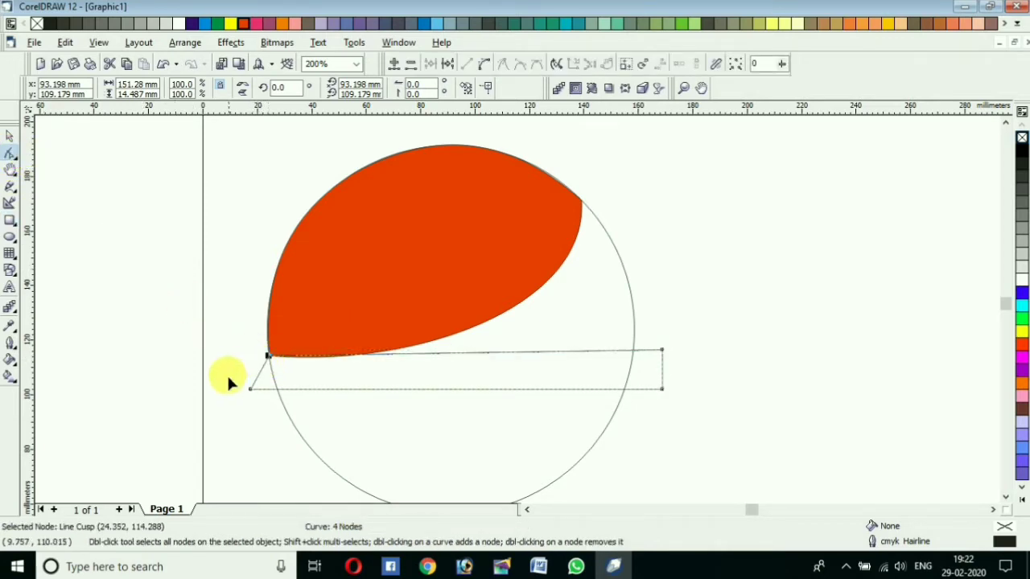
pyautogui.click(250, 388)
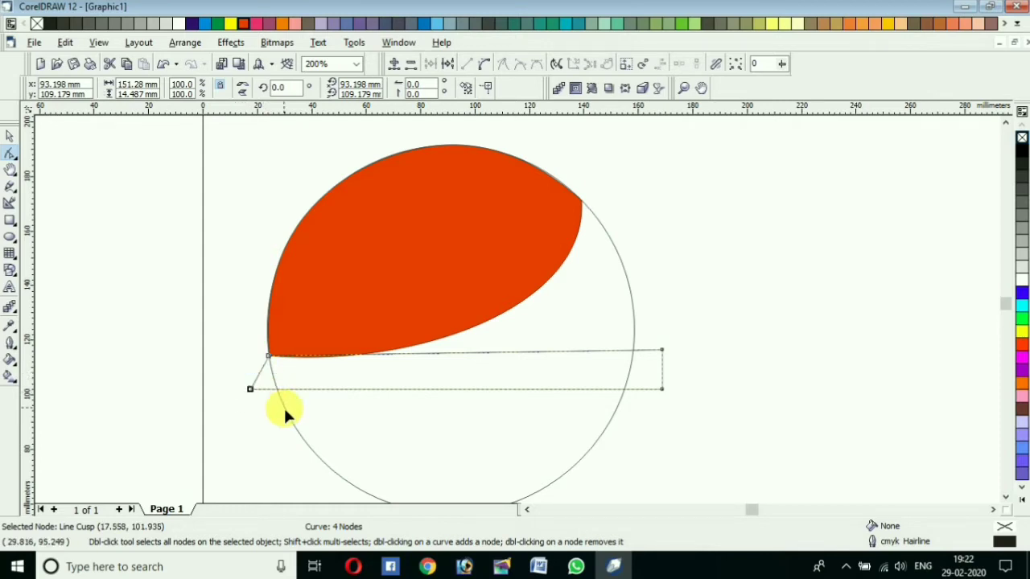
pyautogui.press('Delete')
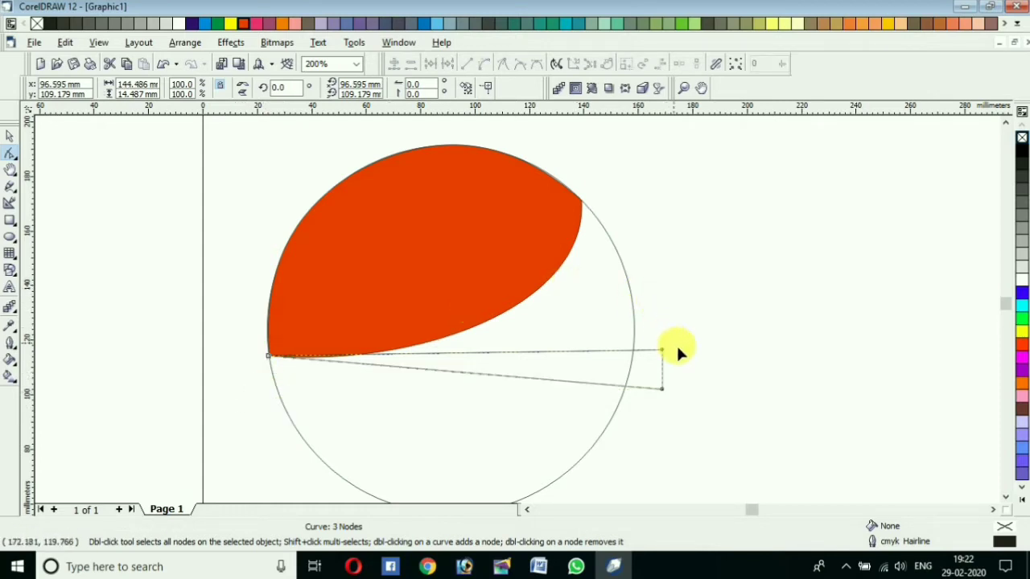
pyautogui.moveTo(662, 351); pyautogui.dragTo(582, 202)
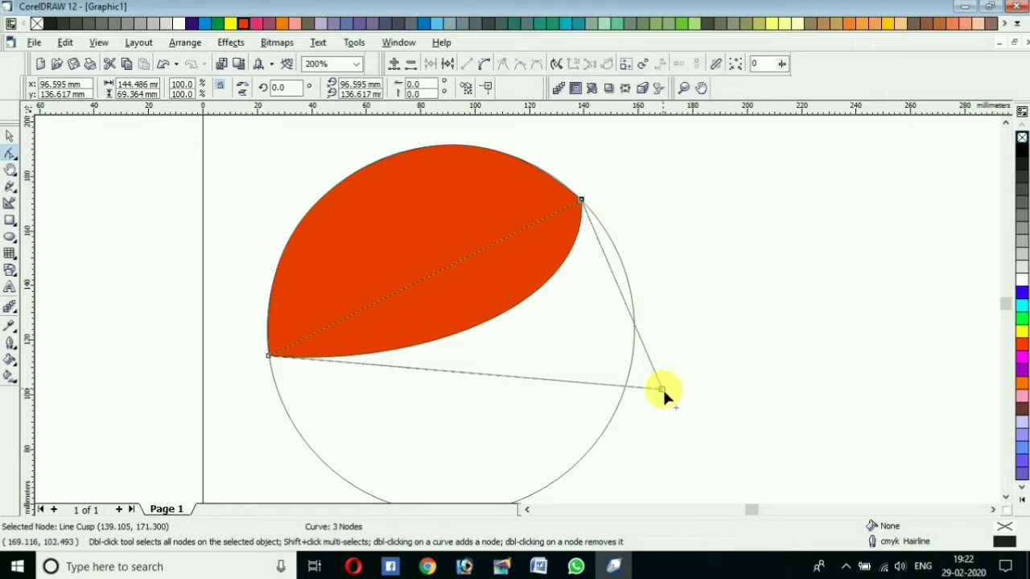
pyautogui.moveTo(662, 388); pyautogui.dragTo(627, 279)
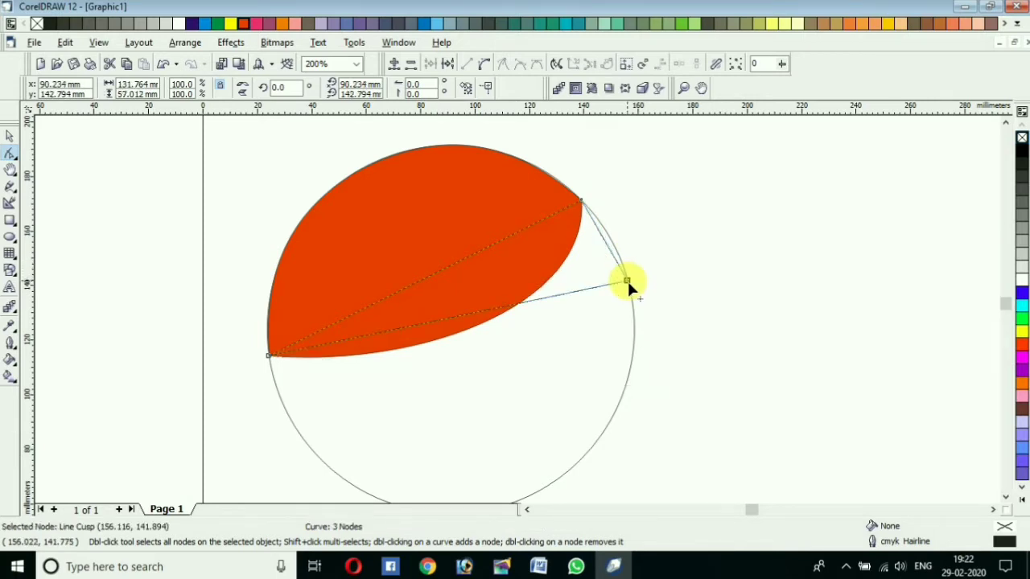
# Step: Convert the triangle's lower edge to a curve and bend it into an arc bulging downward inside the circle
pyautogui.click(422, 325)
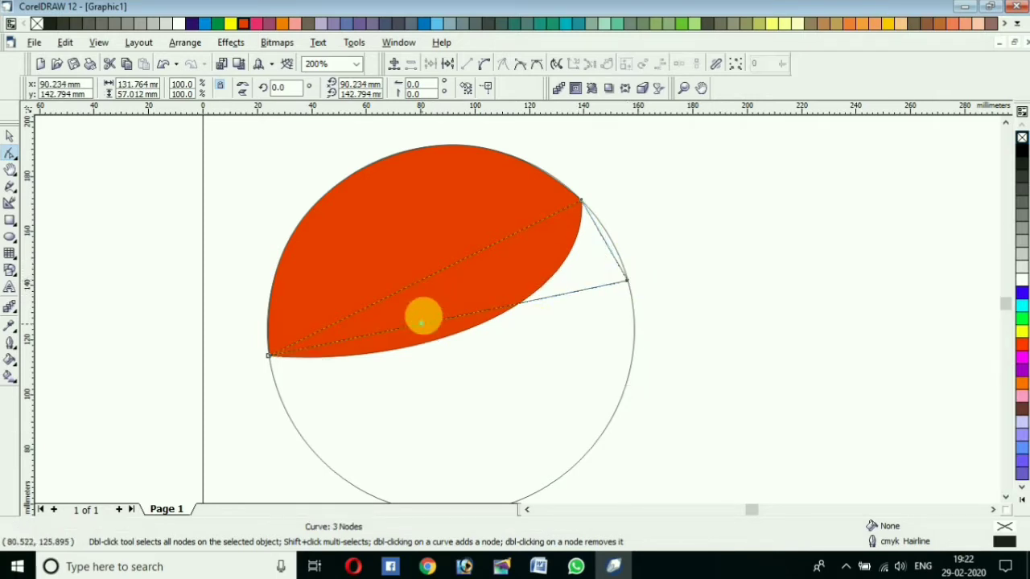
pyautogui.click(488, 64)
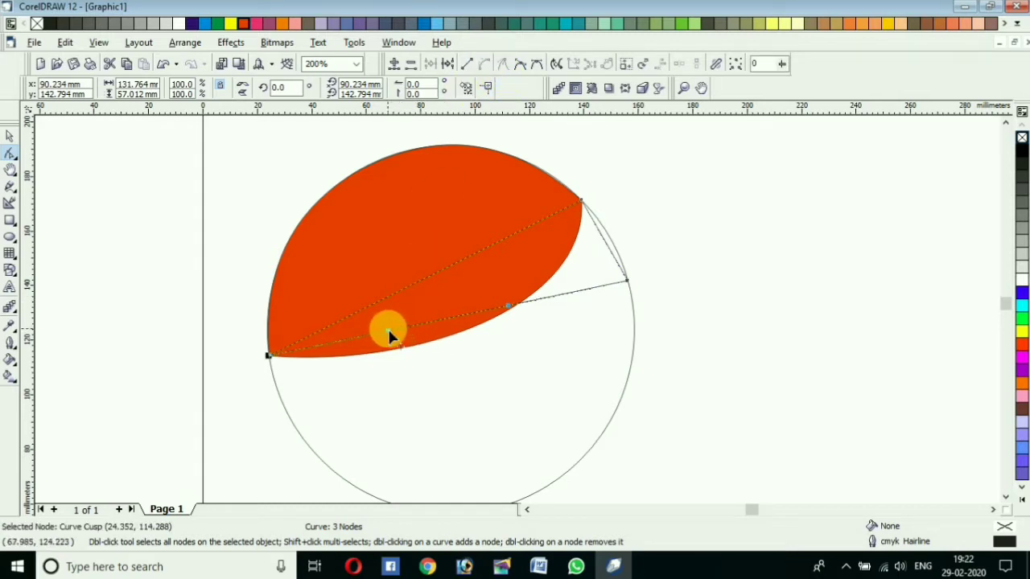
pyautogui.moveTo(388, 332); pyautogui.dragTo(415, 457)
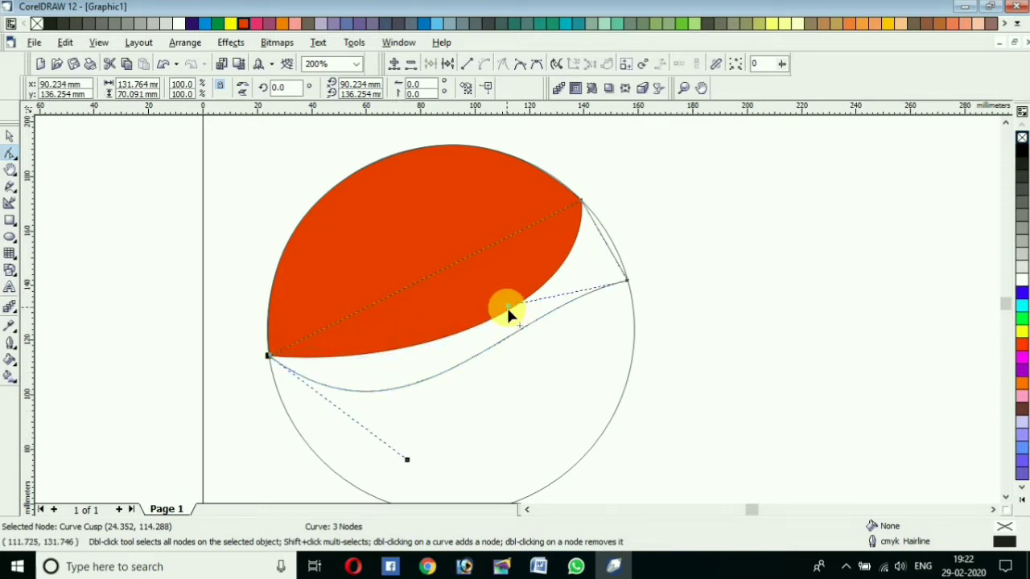
pyautogui.moveTo(508, 312); pyautogui.dragTo(604, 385)
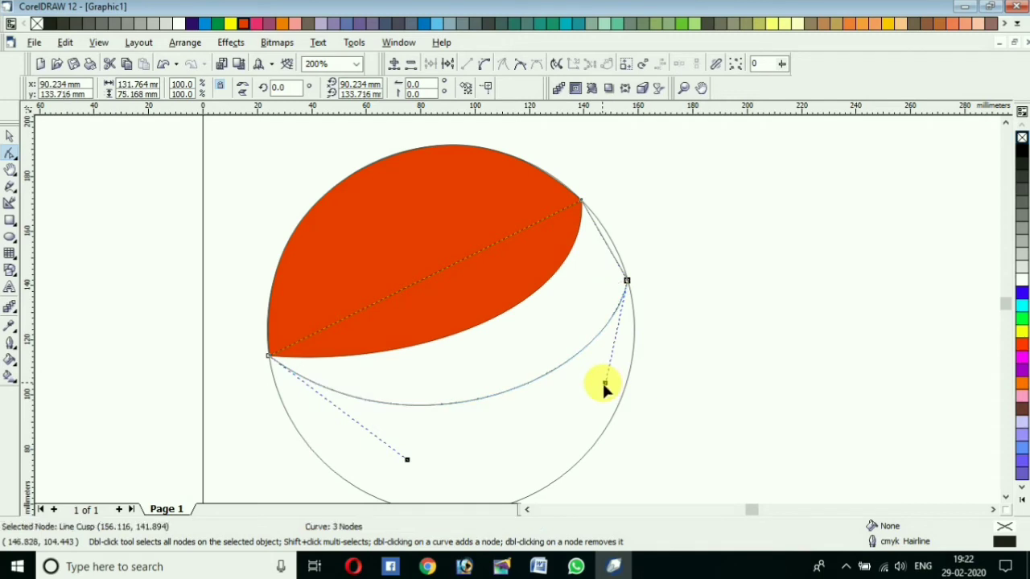
# Step: Convert the triangle's upper edge to a curve and shape it to follow the red shape's lower edge
pyautogui.click(424, 287)
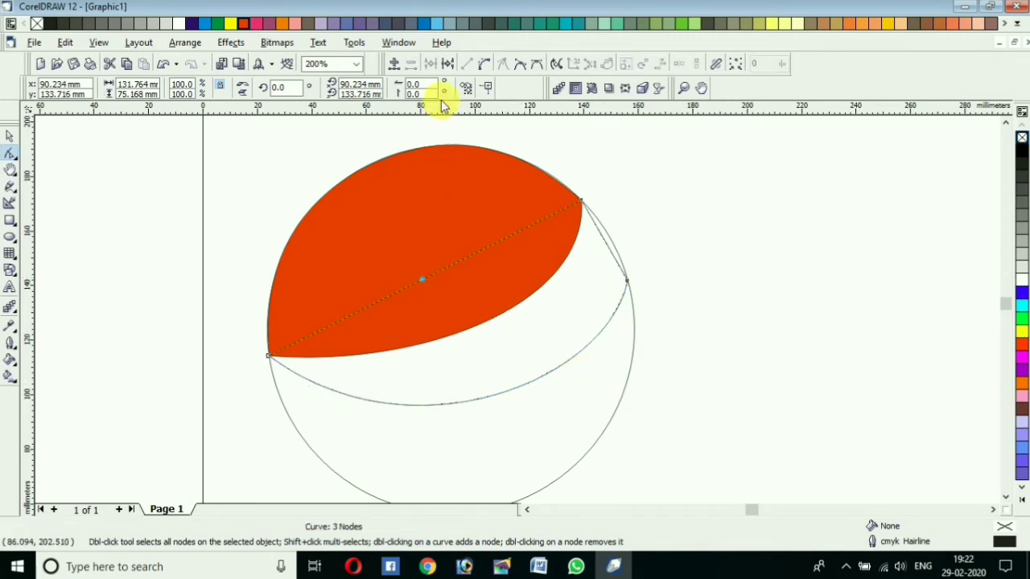
pyautogui.click(484, 63)
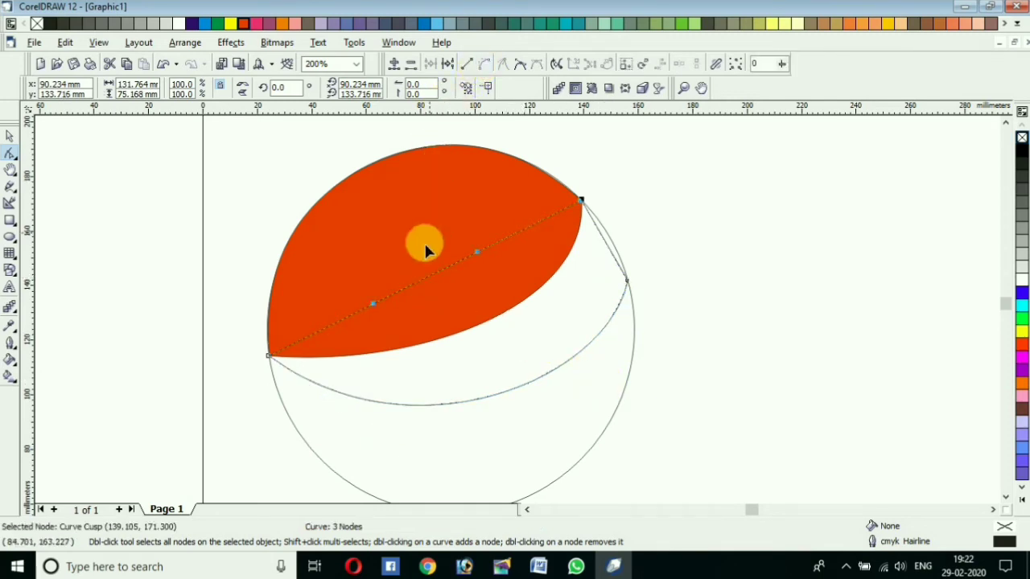
pyautogui.click(426, 289)
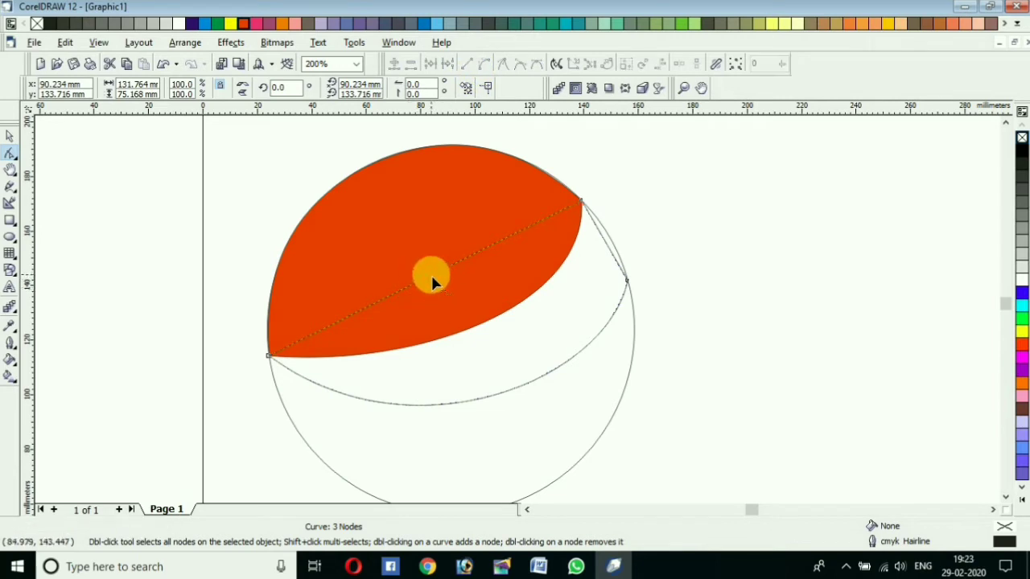
pyautogui.click(429, 275)
pyautogui.click(480, 65)
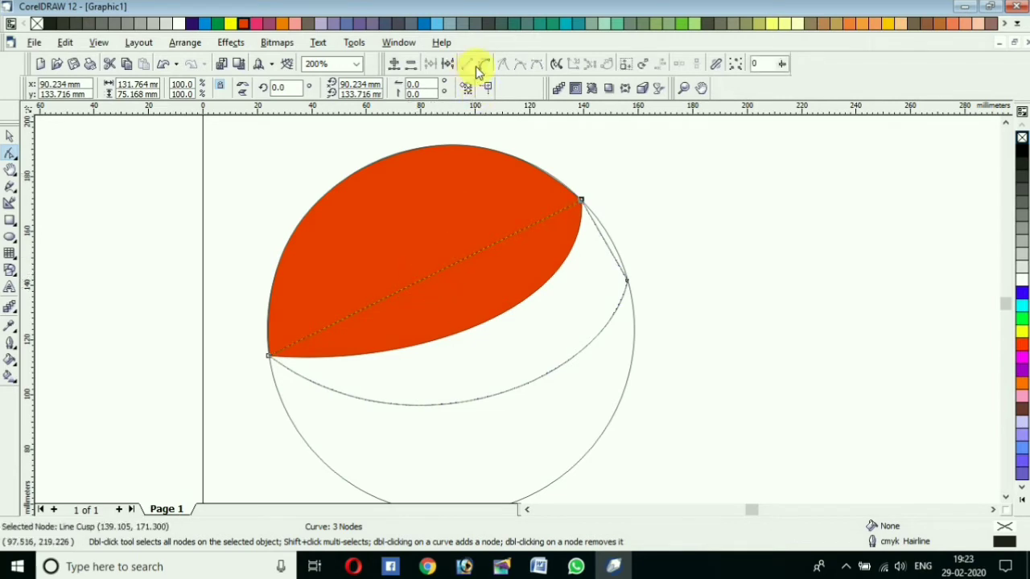
pyautogui.moveTo(438, 278); pyautogui.dragTo(507, 310)
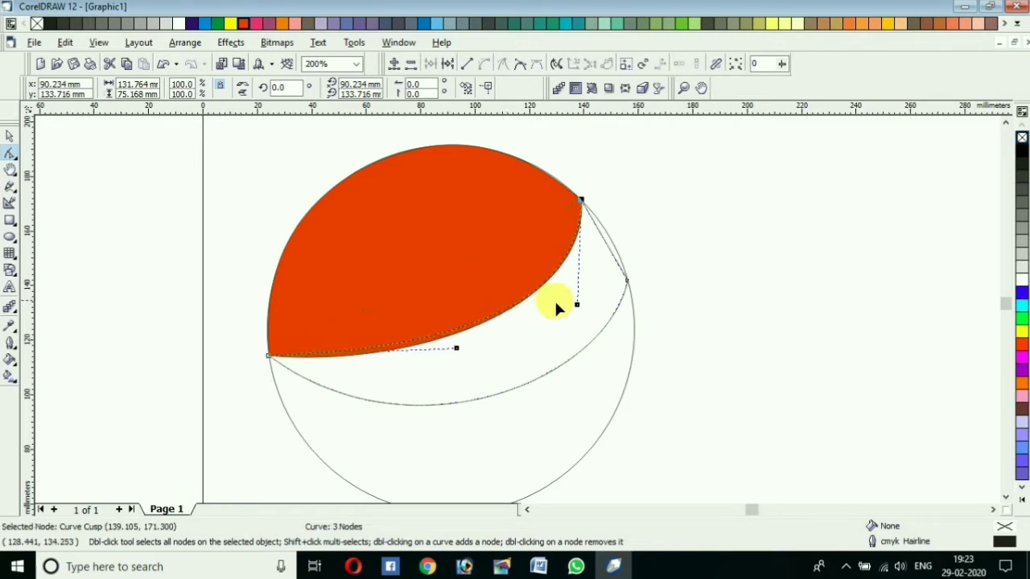
pyautogui.scroll(1, 529, 331)
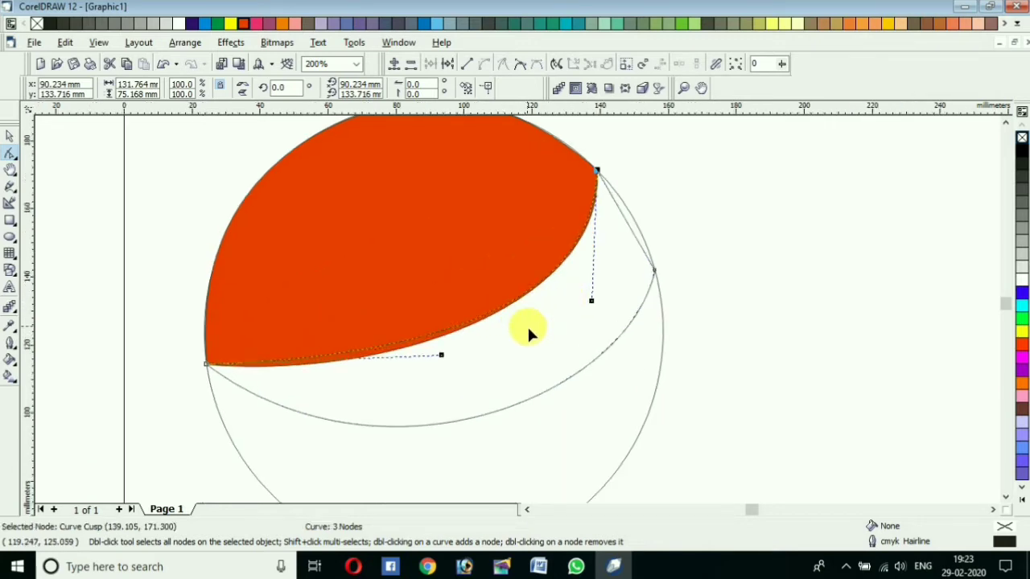
pyautogui.click(440, 355)
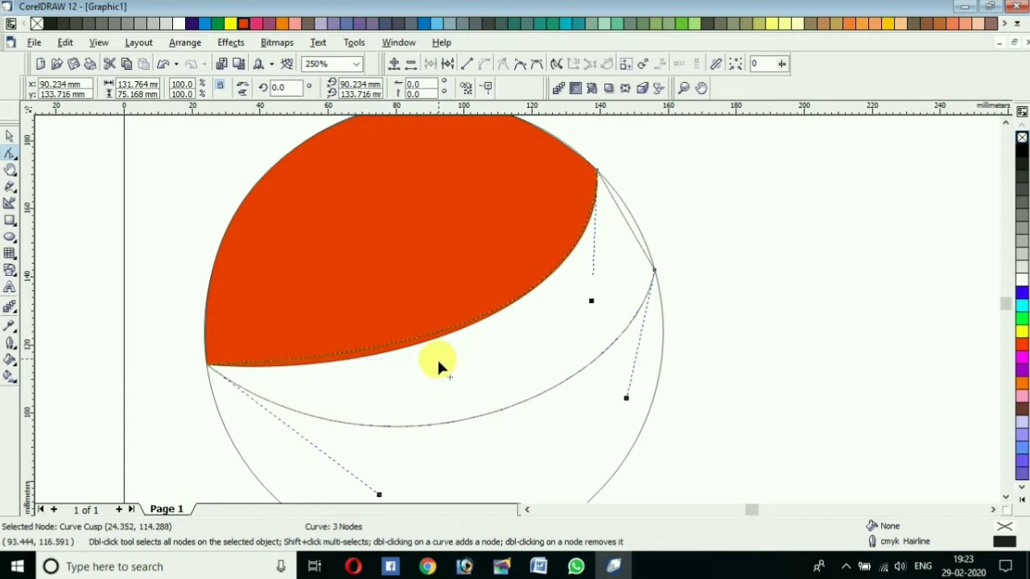
pyautogui.moveTo(414, 370); pyautogui.dragTo(404, 375)
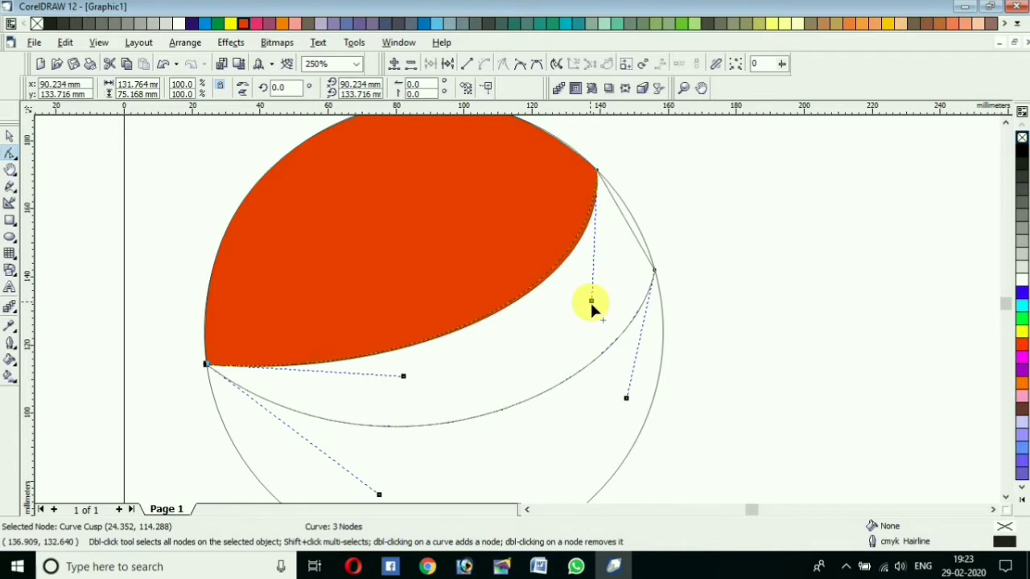
pyautogui.moveTo(590, 300); pyautogui.dragTo(598, 304)
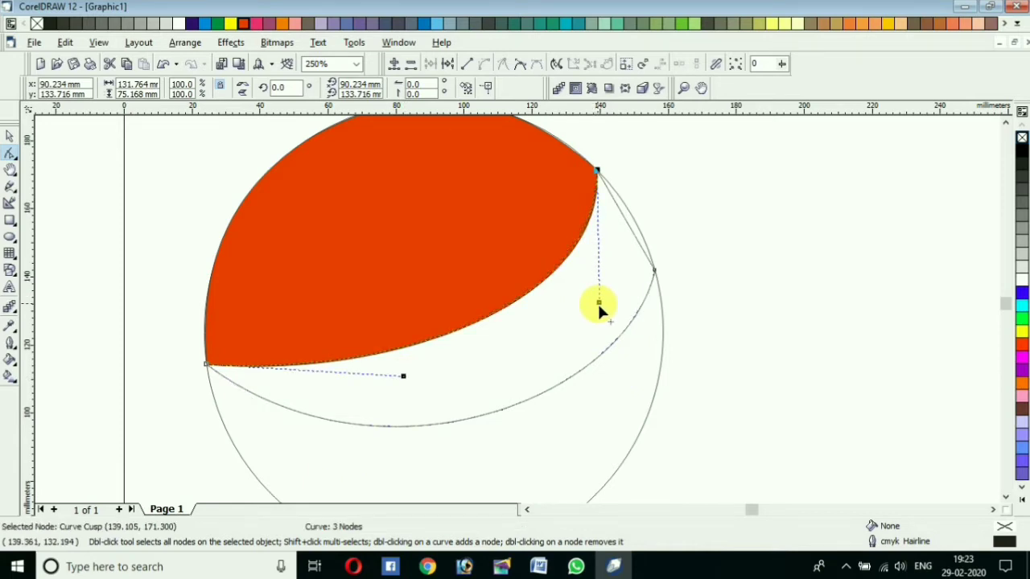
# Step: Adjust both handles of the shape's lower curve to make it shallower at the left and fuller at the right
pyautogui.click(10, 143)
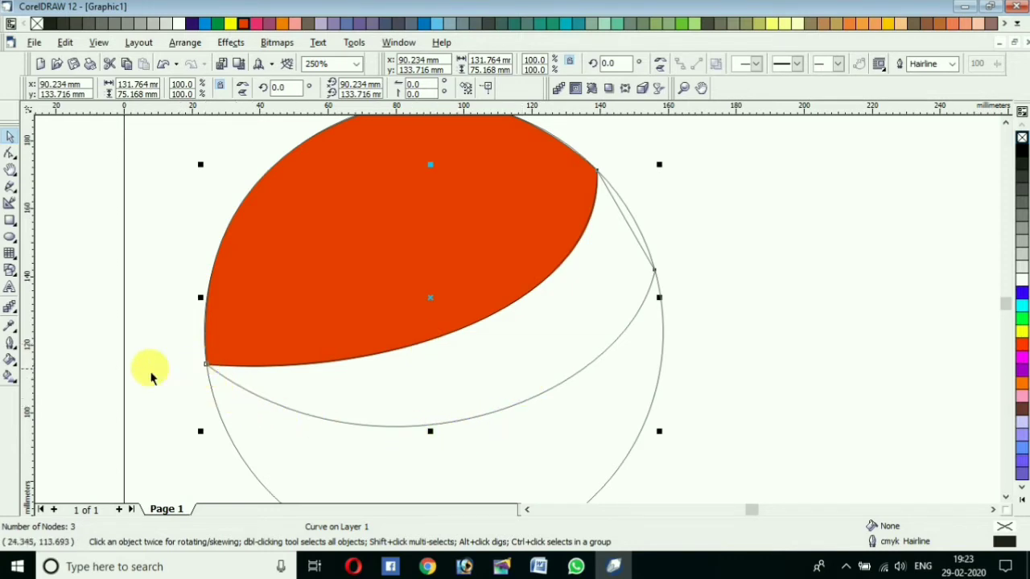
pyautogui.click(10, 153)
pyautogui.click(207, 365)
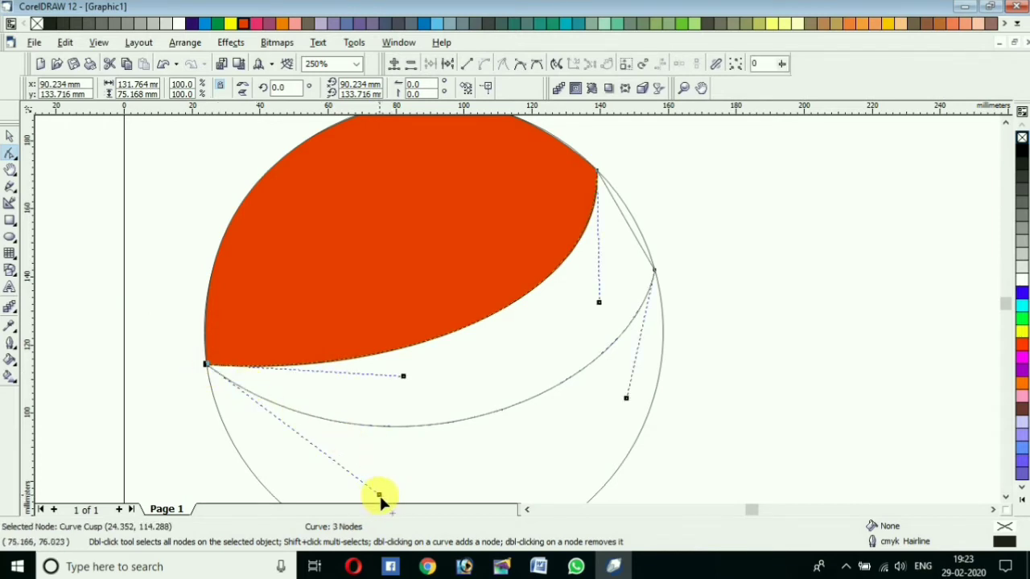
pyautogui.moveTo(379, 493); pyautogui.dragTo(390, 452)
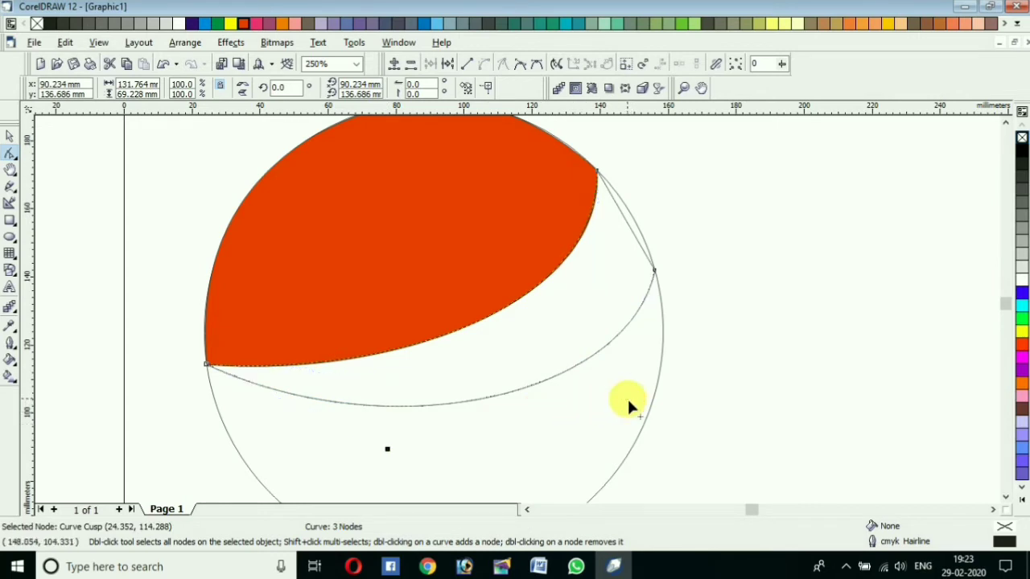
pyautogui.moveTo(627, 404); pyautogui.dragTo(615, 445)
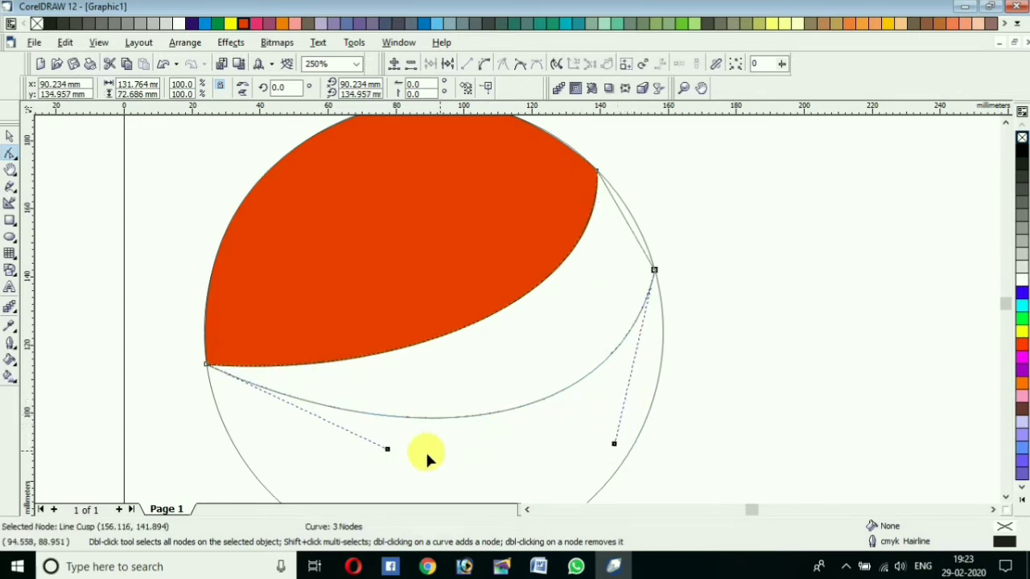
pyautogui.moveTo(390, 455); pyautogui.dragTo(400, 431)
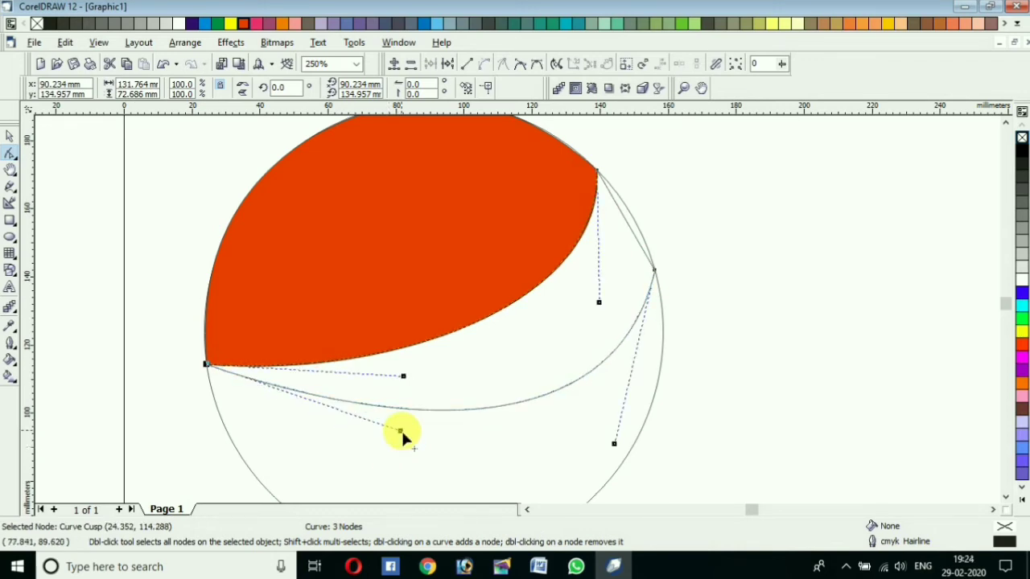
# Step: Convert the shape's short right edge to a curve and bend it outward onto the circle's outline
pyautogui.click(630, 229)
pyautogui.click(485, 63)
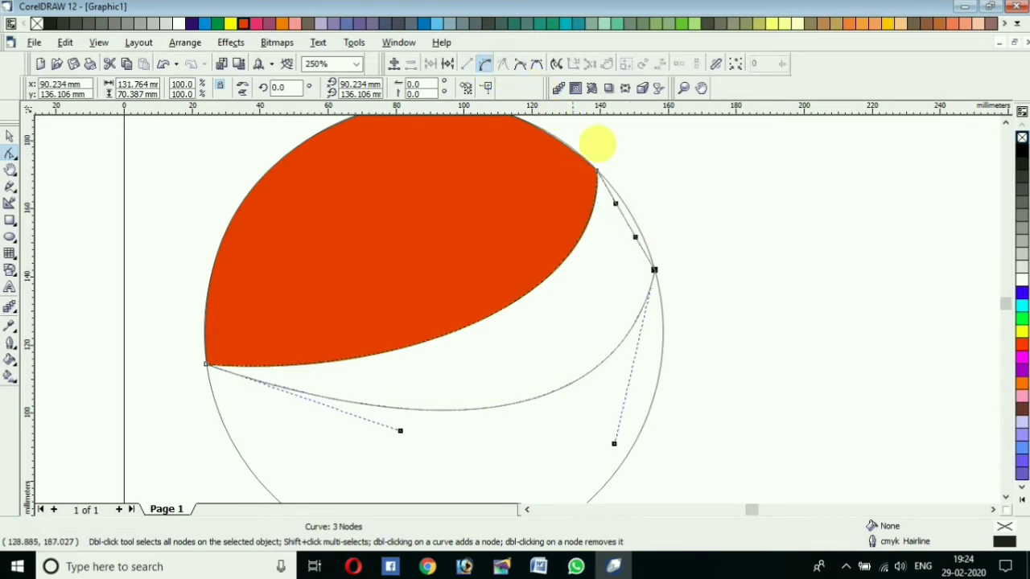
pyautogui.click(636, 216)
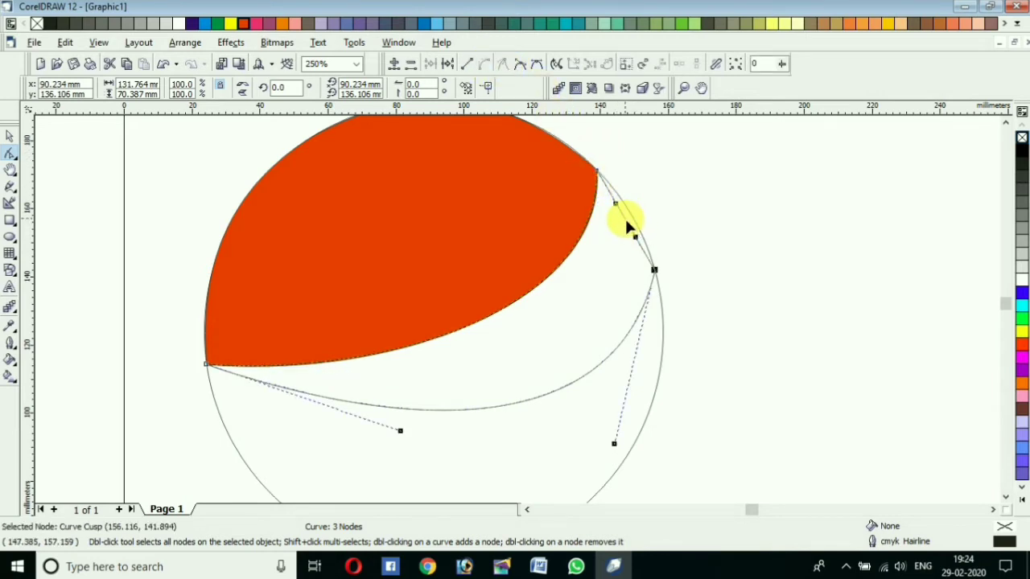
pyautogui.moveTo(626, 222); pyautogui.dragTo(630, 218)
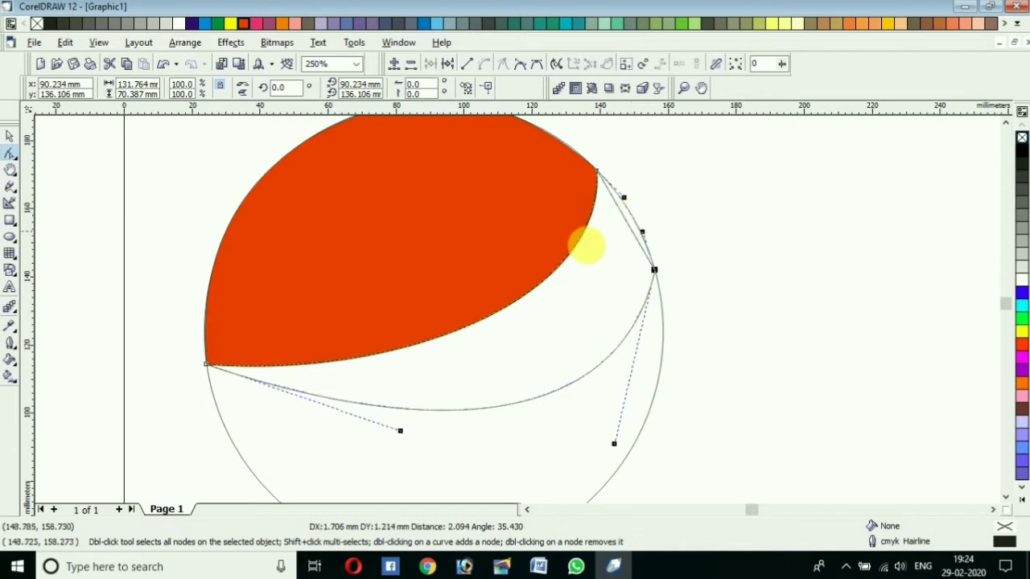
pyautogui.moveTo(585, 245); pyautogui.dragTo(586, 245)
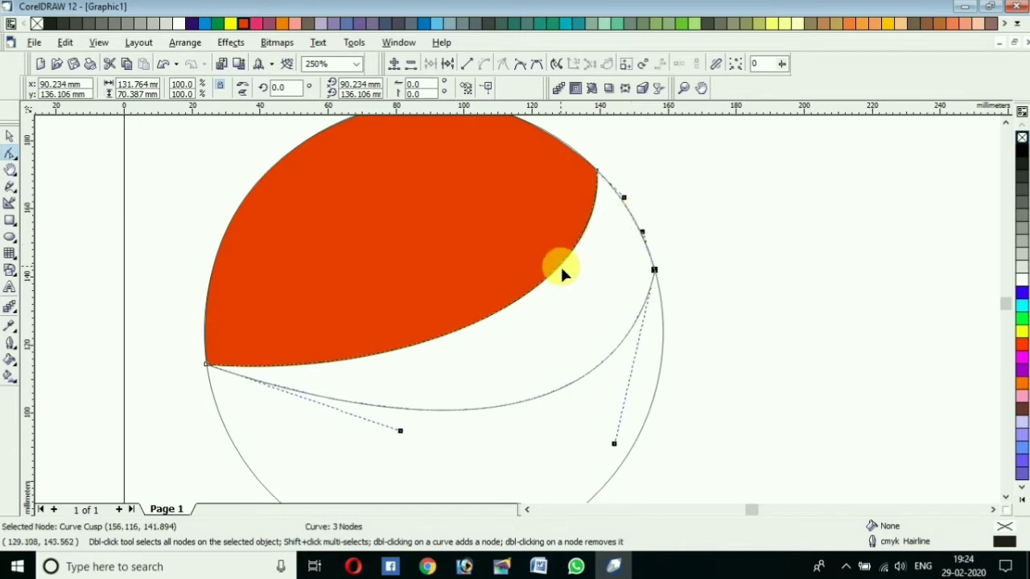
# Step: Fill the crescent below the red shape with yellow and deselect it
pyautogui.click(230, 24)
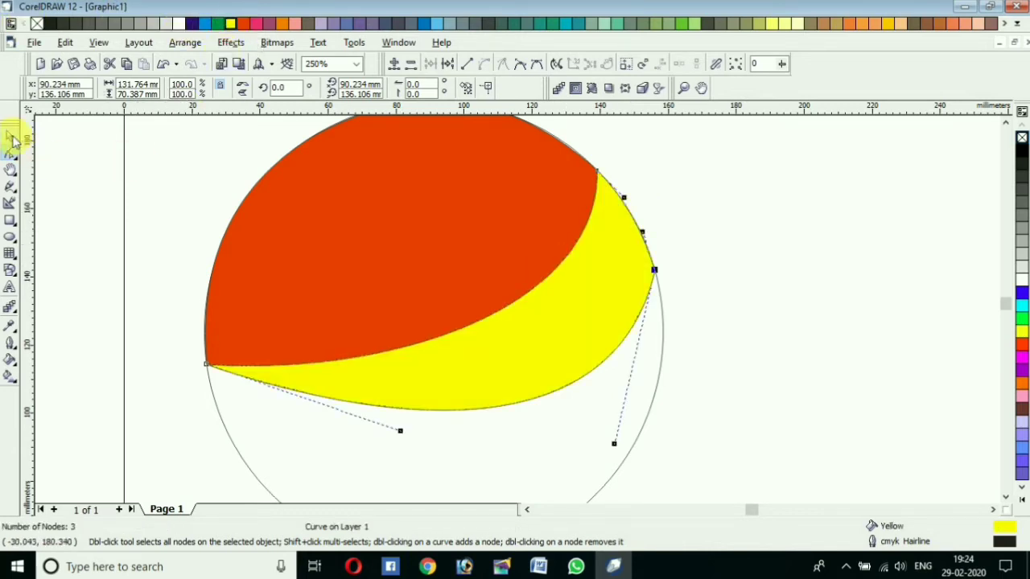
pyautogui.click(12, 141)
pyautogui.click(68, 171)
pyautogui.press('F3')
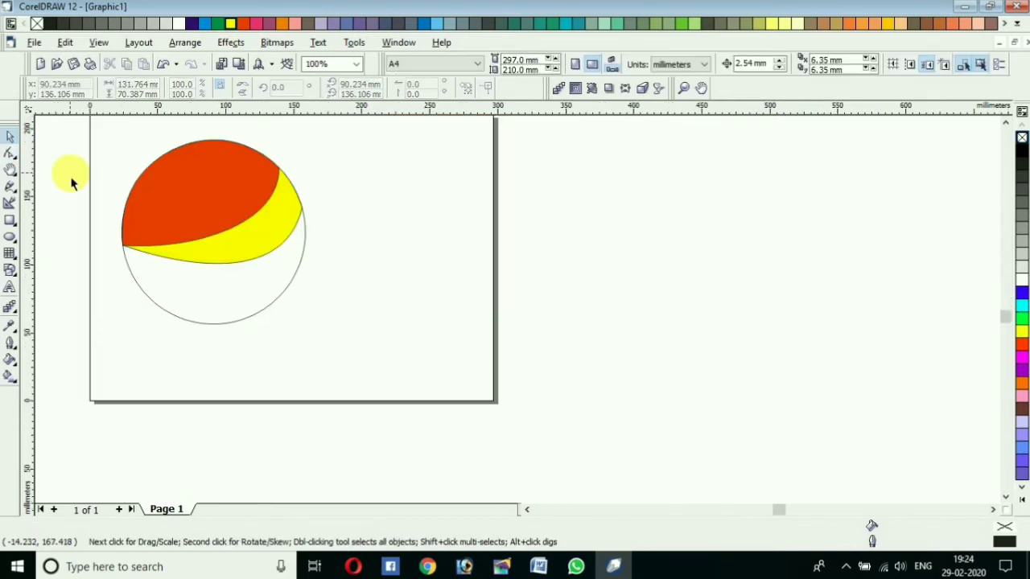
# Step: Draw a rectangle about 157 × 34 mm across the circle from the yellow shape's left tip and convert it to curves
pyautogui.scroll(1, 71, 182)
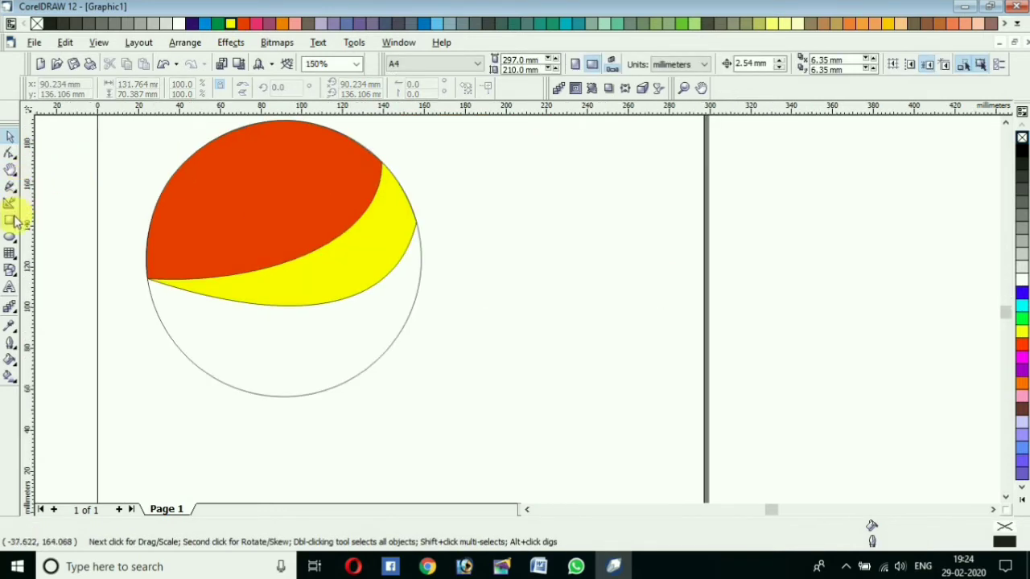
pyautogui.click(11, 223)
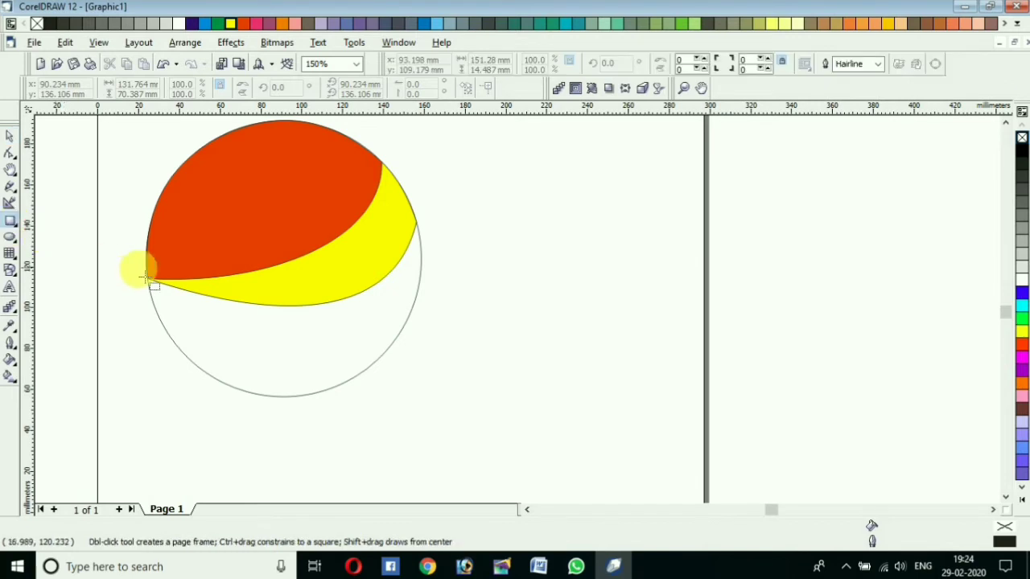
pyautogui.moveTo(154, 283)
pyautogui.mouseDown()
pyautogui.moveTo(278, 306)
pyautogui.moveTo(431, 307)
pyautogui.moveTo(473, 320)
pyautogui.moveTo(472, 352)
pyautogui.mouseUp()
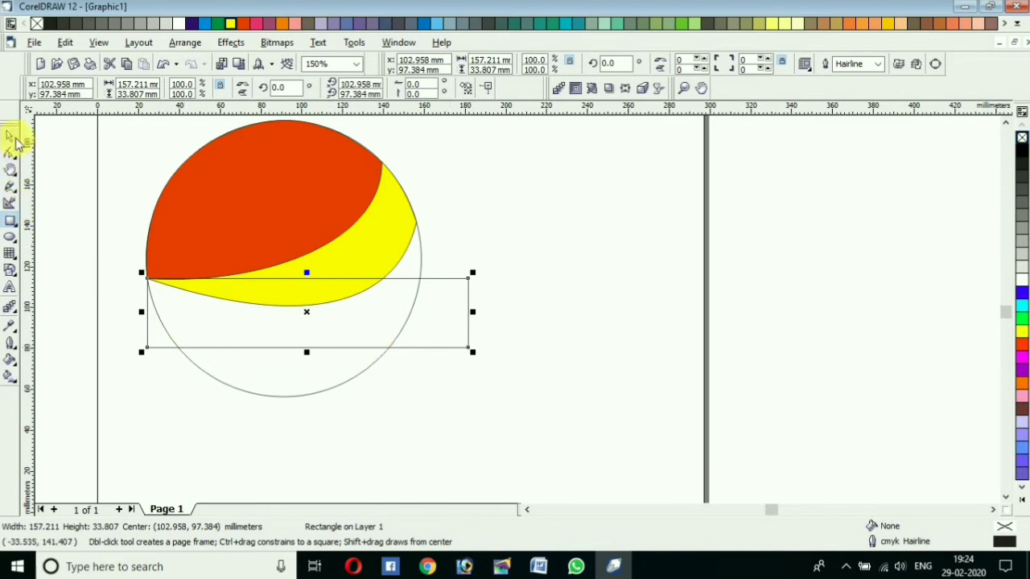
pyautogui.click(185, 43)
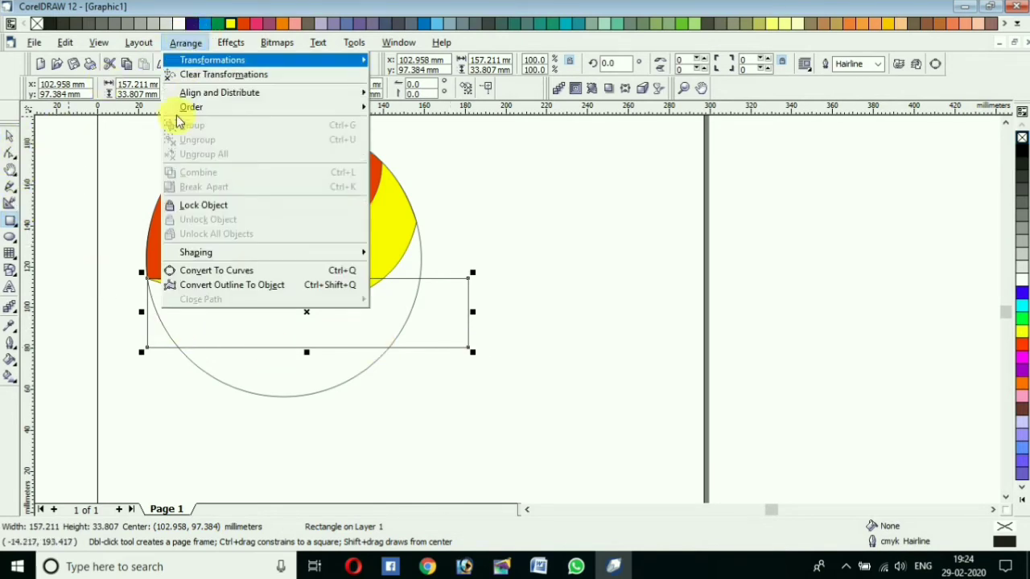
pyautogui.click(195, 270)
# Step: Fit the new shape's upper edge as a curve along the yellow shape's lower edge, ending at its right tip, and delete the two lower nodes
pyautogui.click(10, 153)
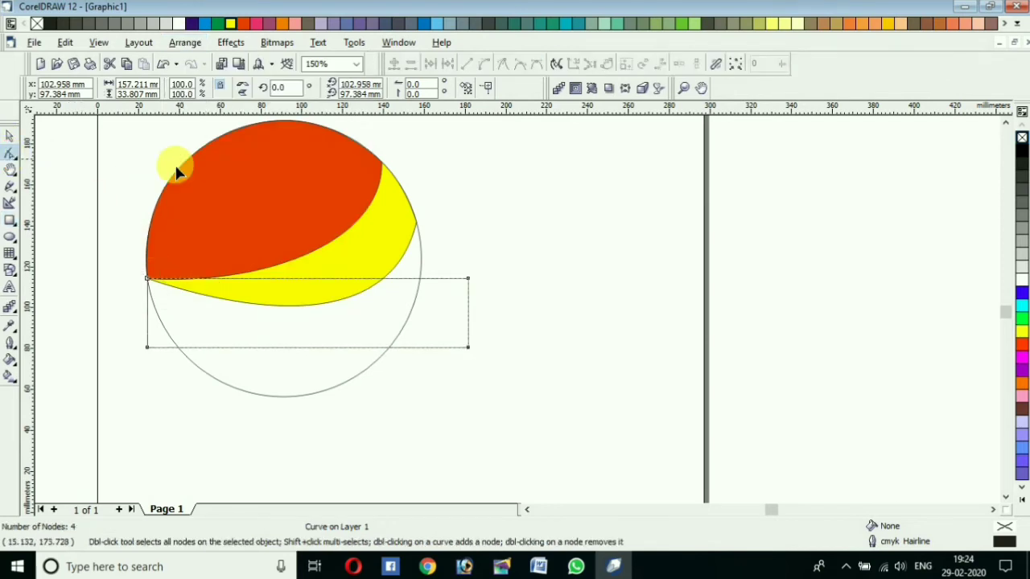
pyautogui.moveTo(467, 278); pyautogui.dragTo(416, 222)
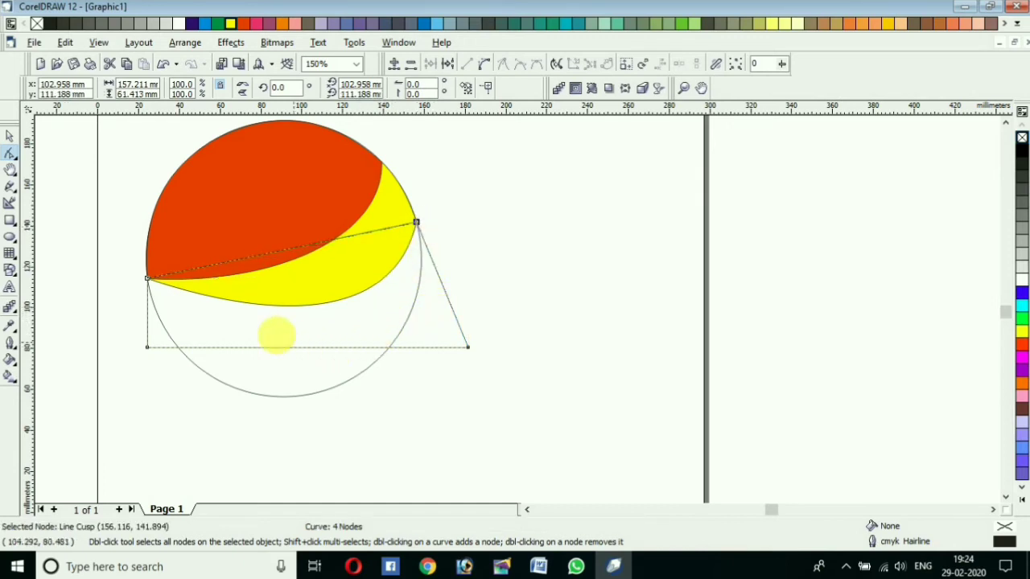
pyautogui.click(284, 252)
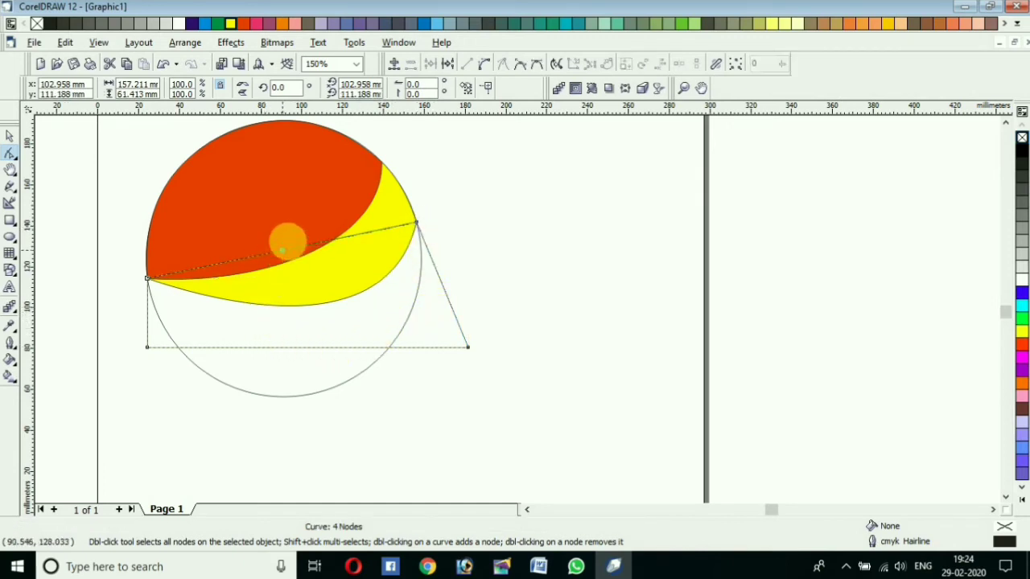
pyautogui.click(483, 65)
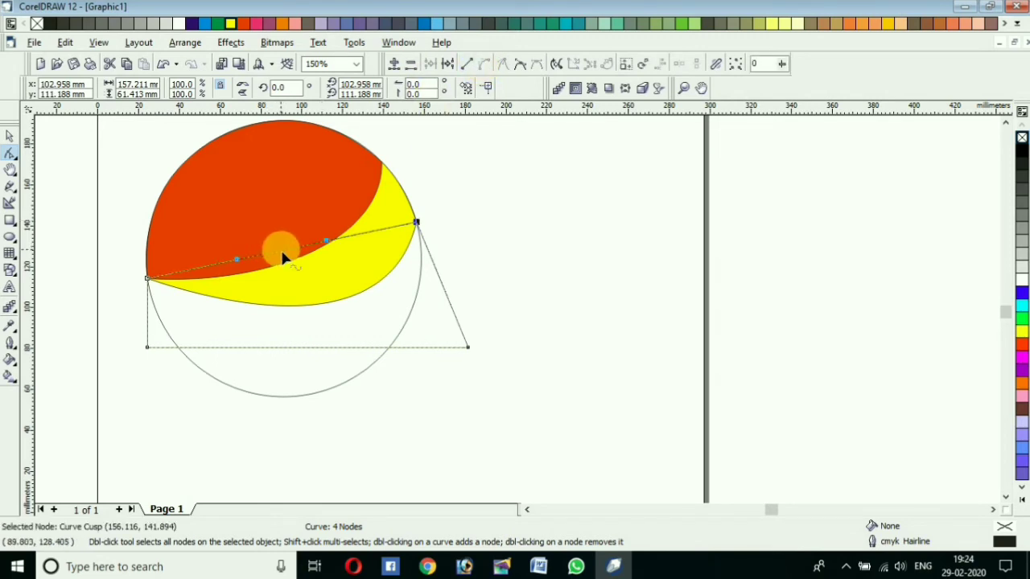
pyautogui.moveTo(281, 256); pyautogui.dragTo(397, 304)
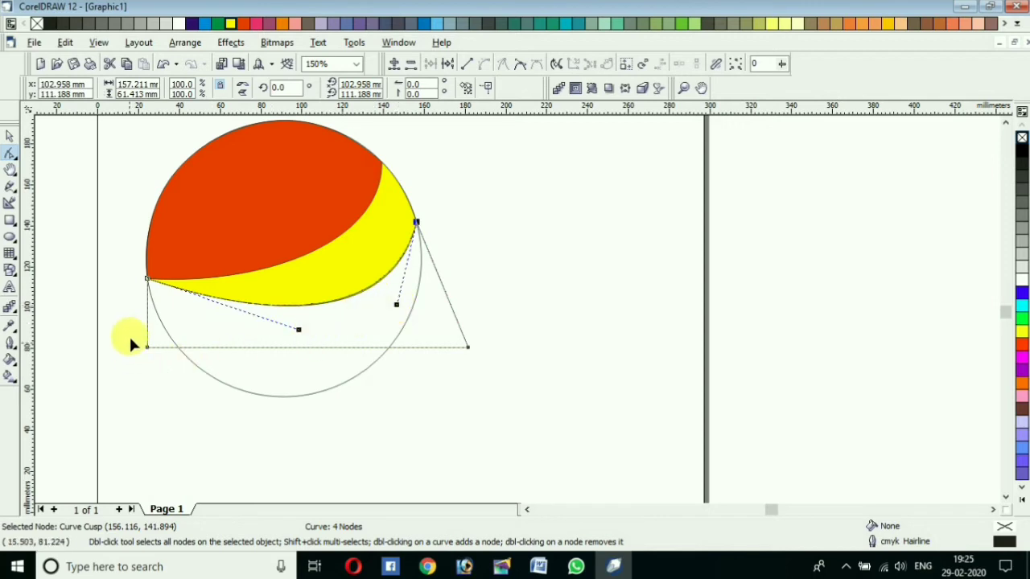
pyautogui.moveTo(359, 370); pyautogui.dragTo(493, 374)
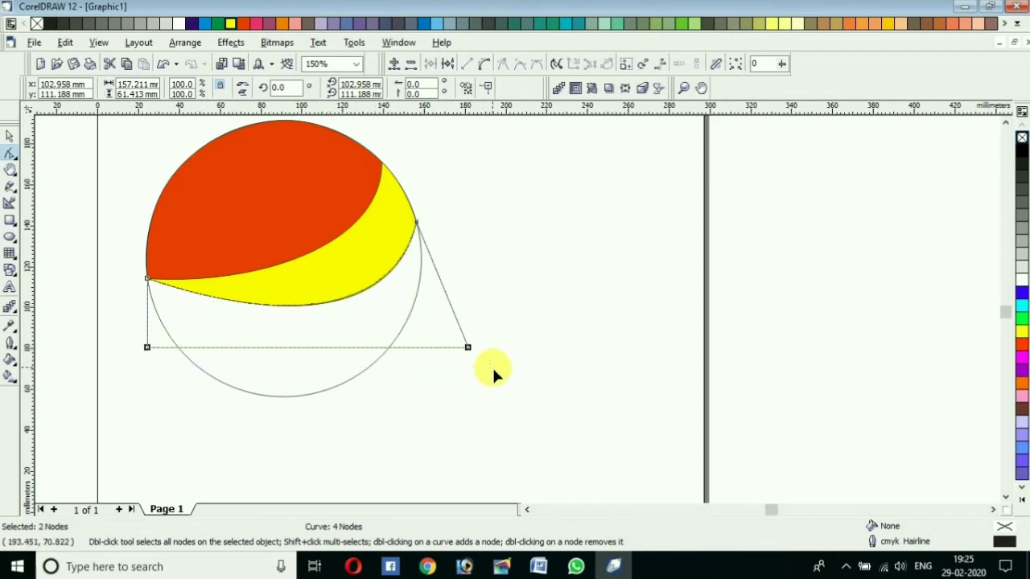
pyautogui.press('Delete')
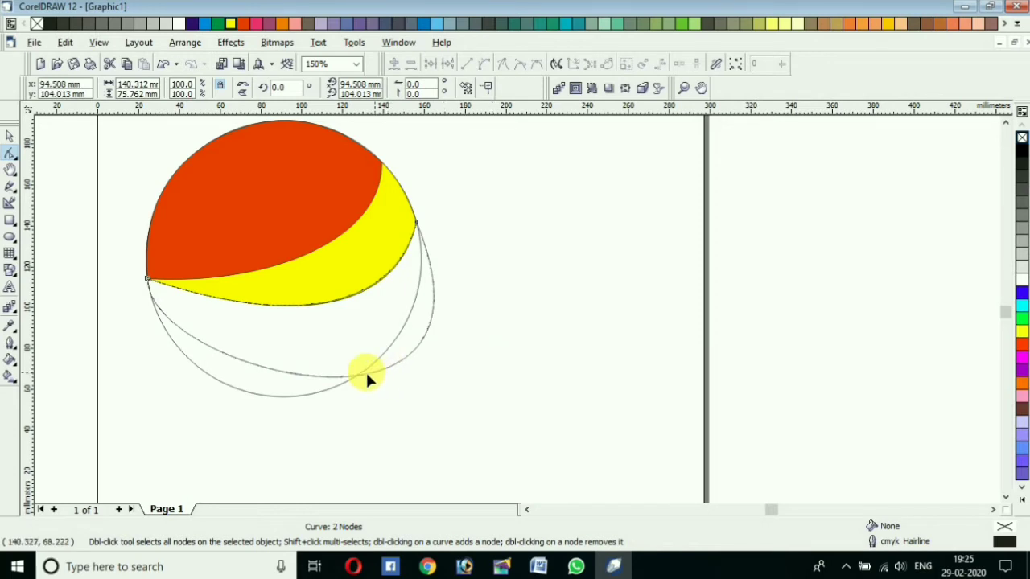
# Step: Bend the new shape's lower edge outward onto the circle's lower outline and fill the shape with cyan
pyautogui.moveTo(365, 376); pyautogui.dragTo(459, 417)
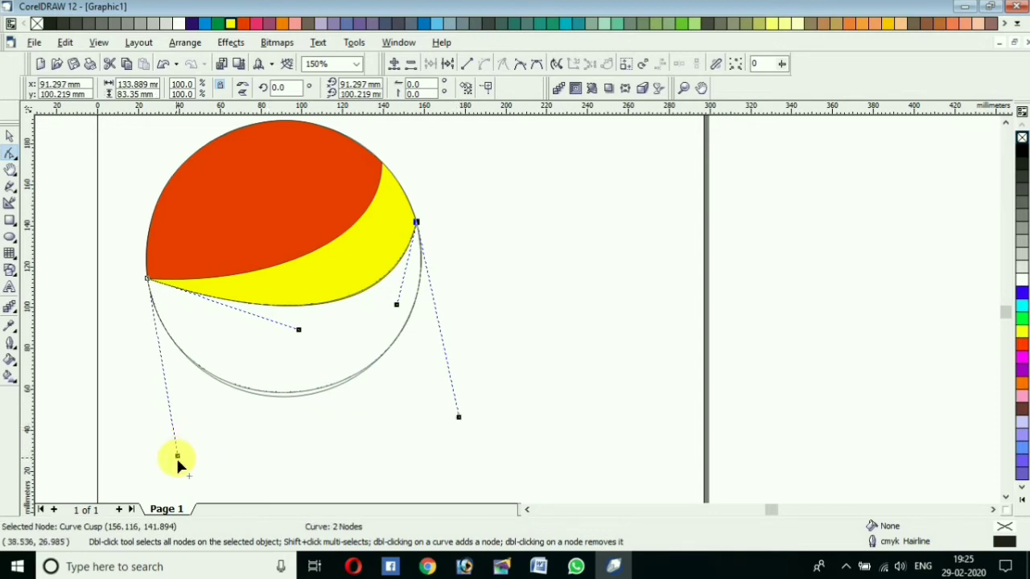
pyautogui.press('Home')
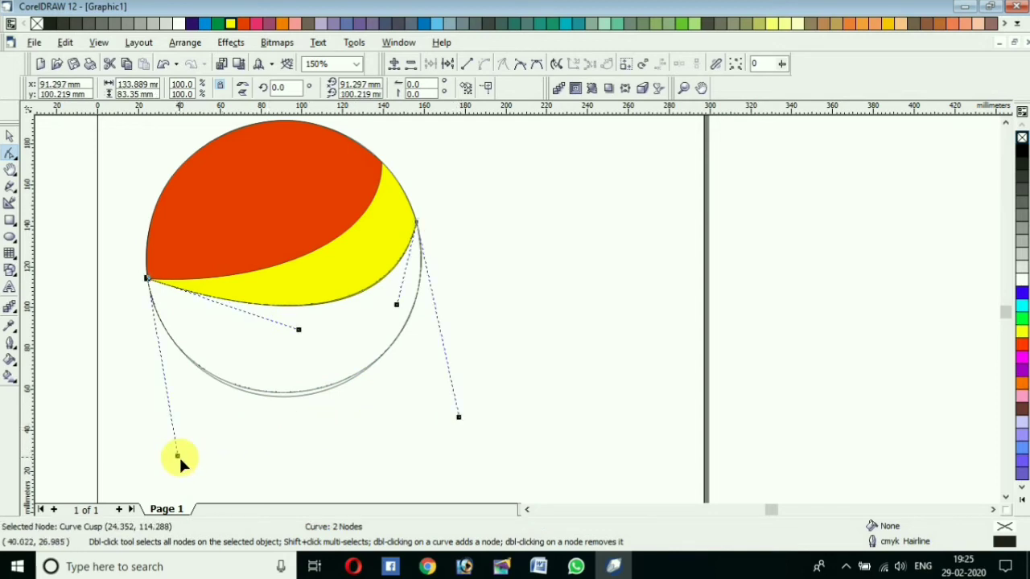
pyautogui.moveTo(179, 456); pyautogui.dragTo(187, 465)
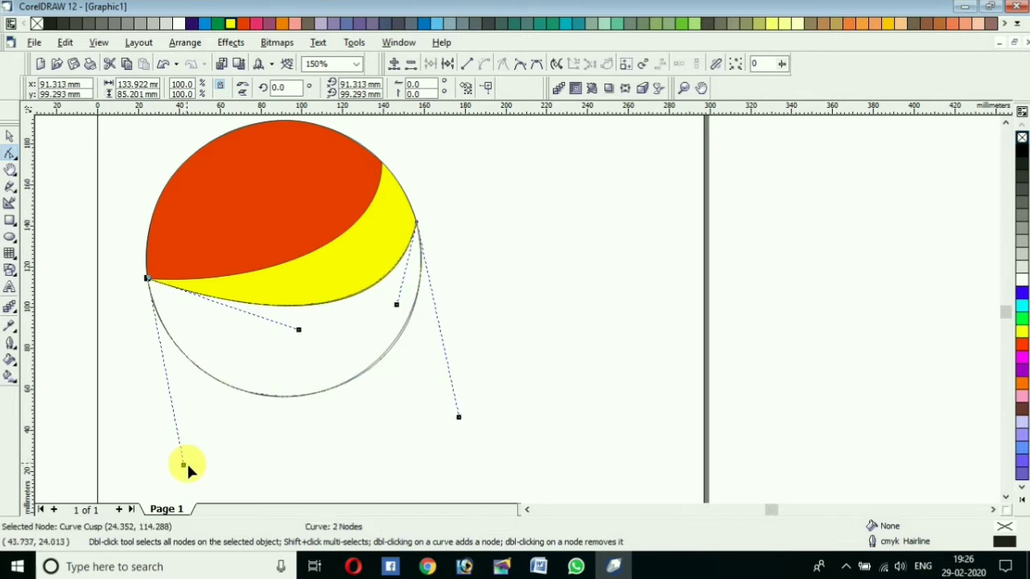
pyautogui.click(10, 140)
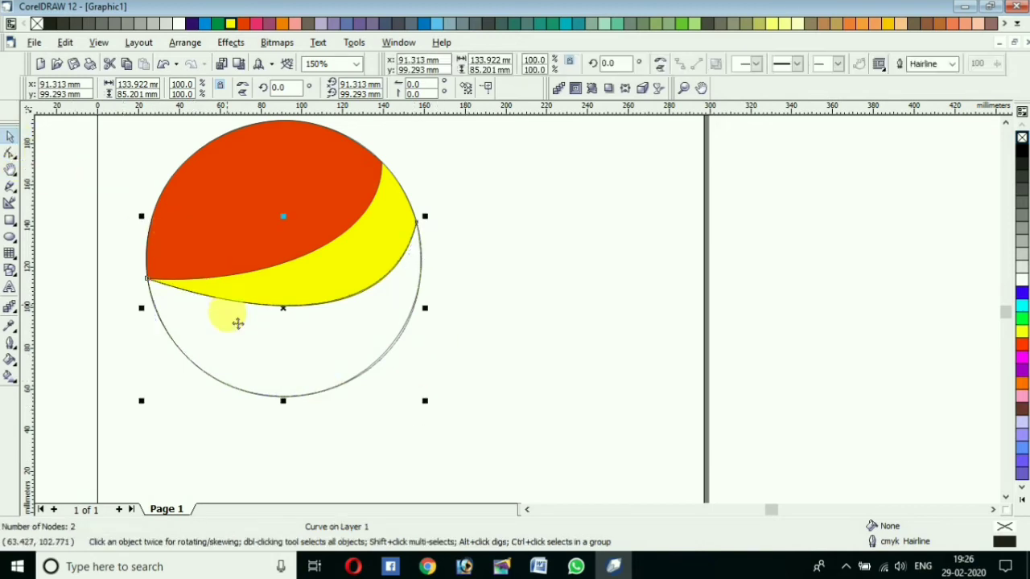
pyautogui.click(207, 23)
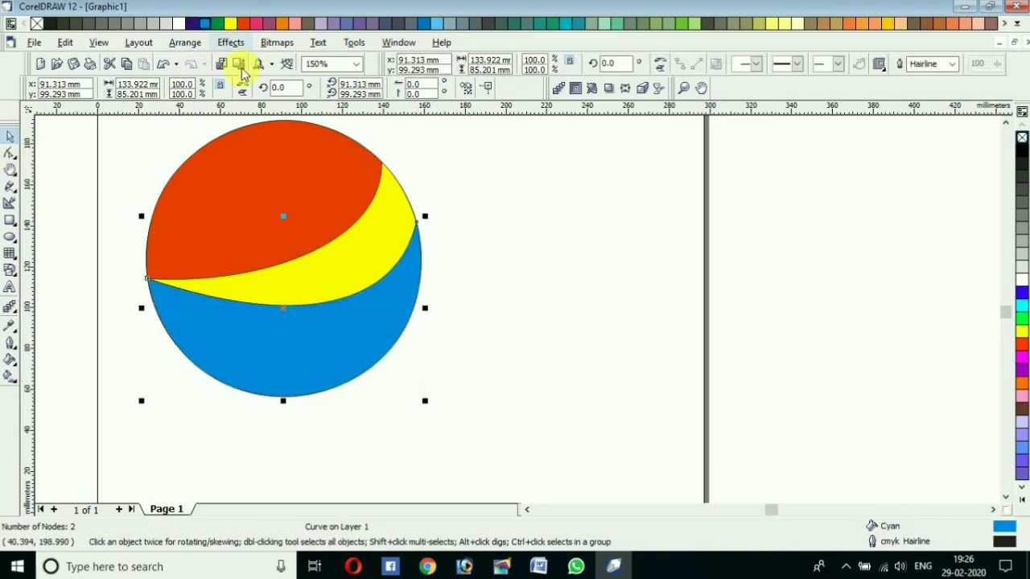
# Step: Change the yellow band's fill to white and deselect it
pyautogui.click(344, 259)
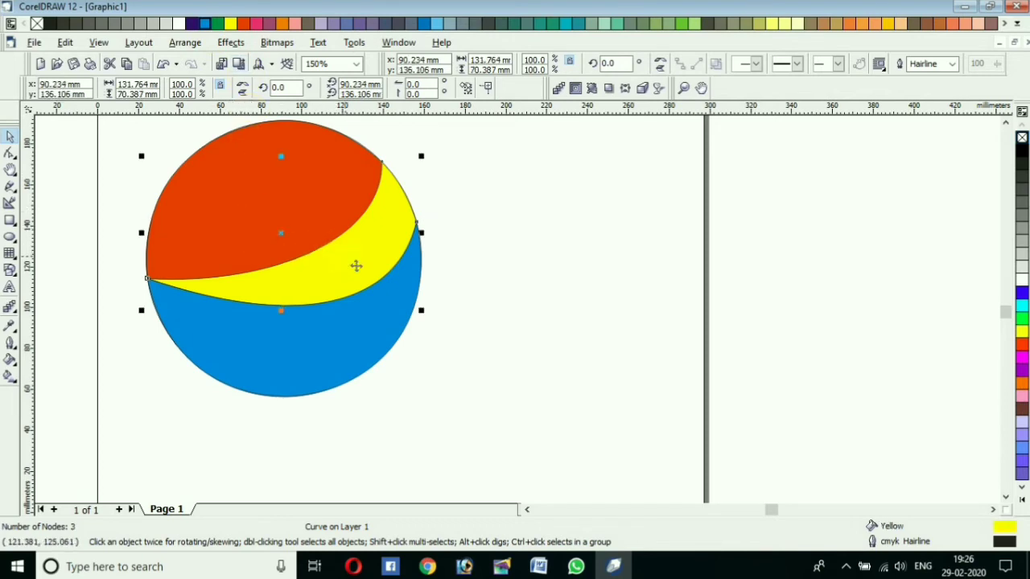
pyautogui.click(178, 23)
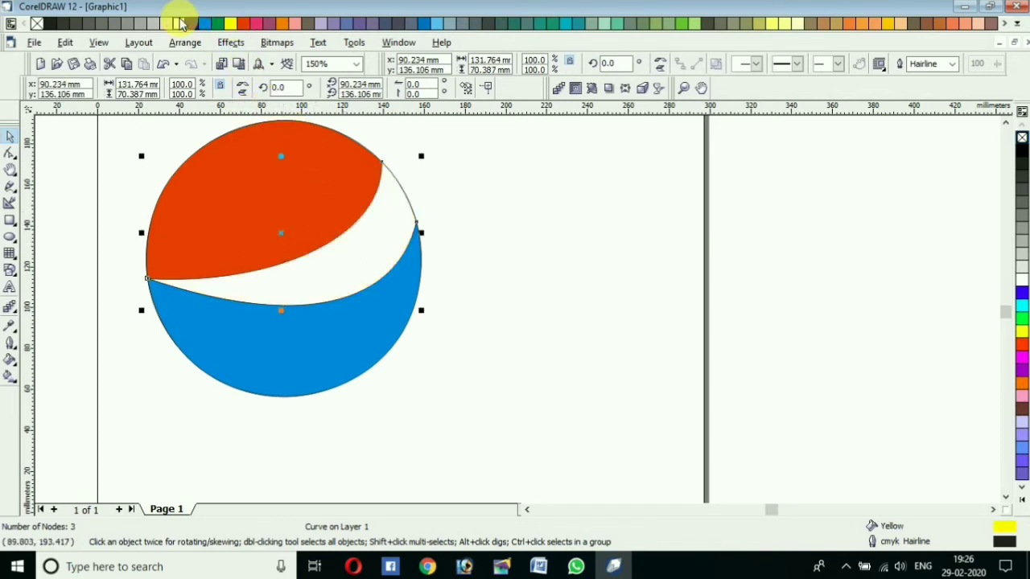
pyautogui.click(504, 232)
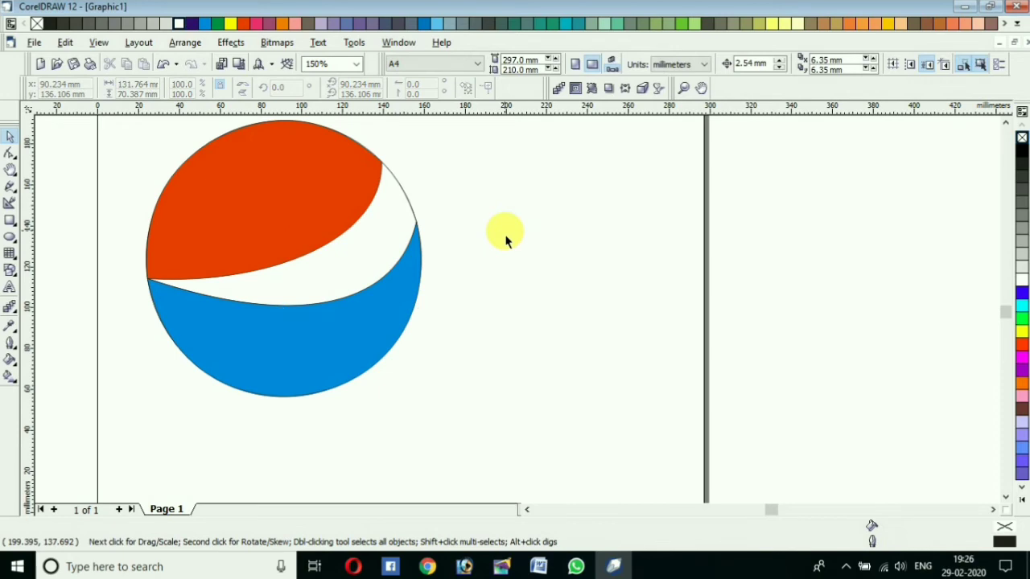
# Step: Trim the white band with the red shape and deselect the result
pyautogui.scroll(-1, 499, 235)
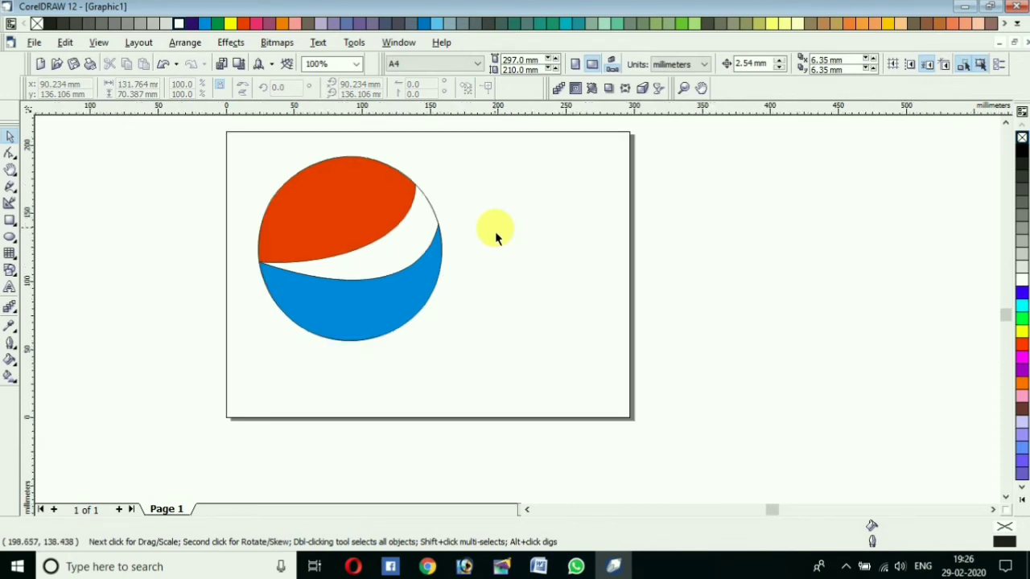
pyautogui.scroll(-1, 450, 225)
pyautogui.moveTo(229, 149); pyautogui.dragTo(524, 361)
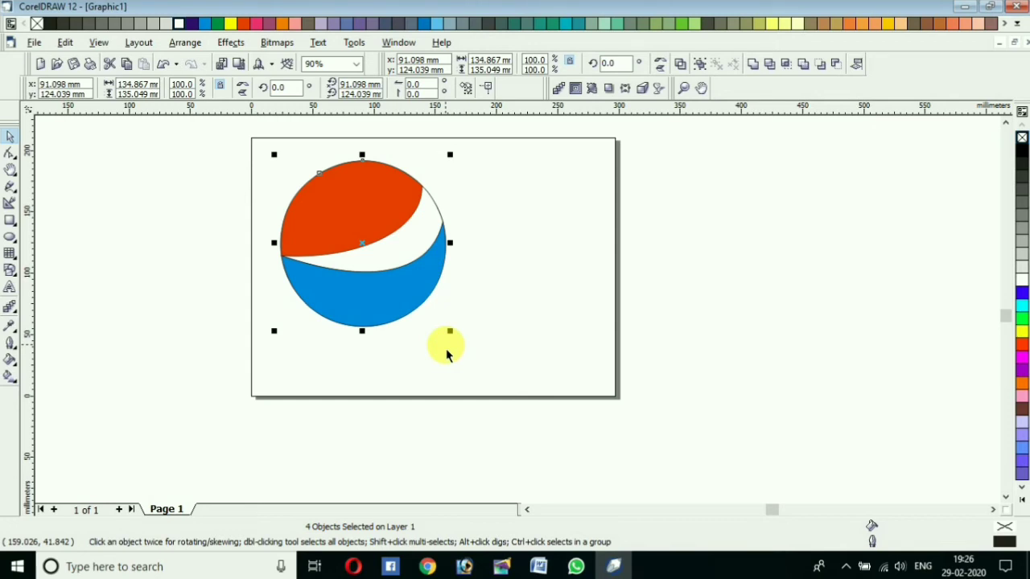
pyautogui.click(497, 287)
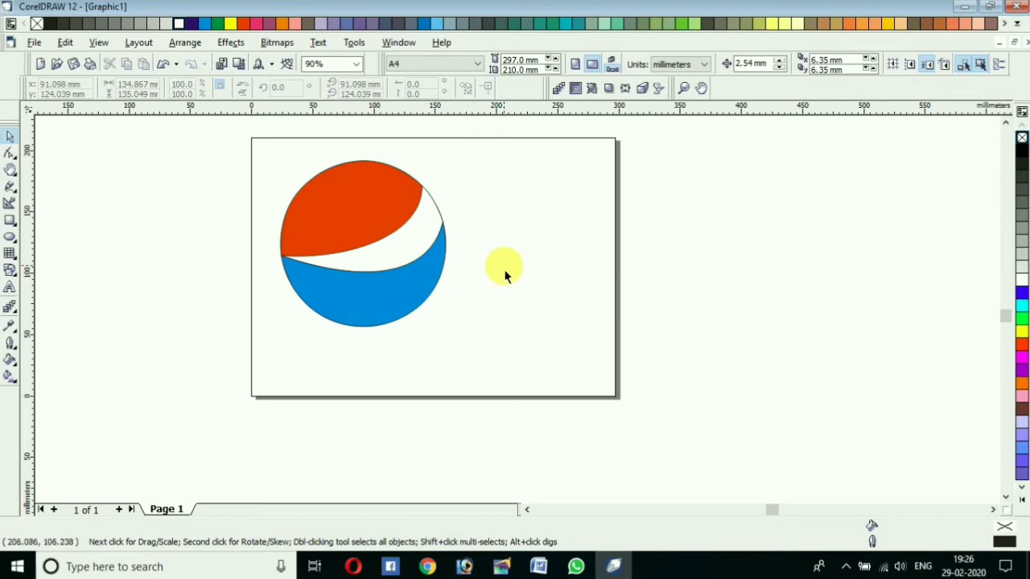
pyautogui.click(395, 212)
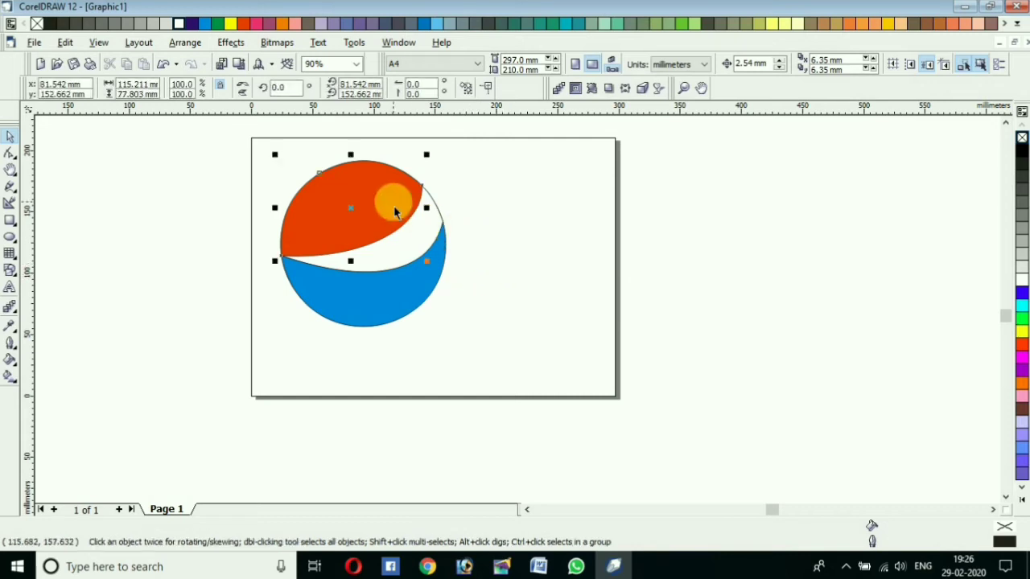
pyautogui.keyDown('shift'); pyautogui.click(441, 211); pyautogui.keyUp('shift')
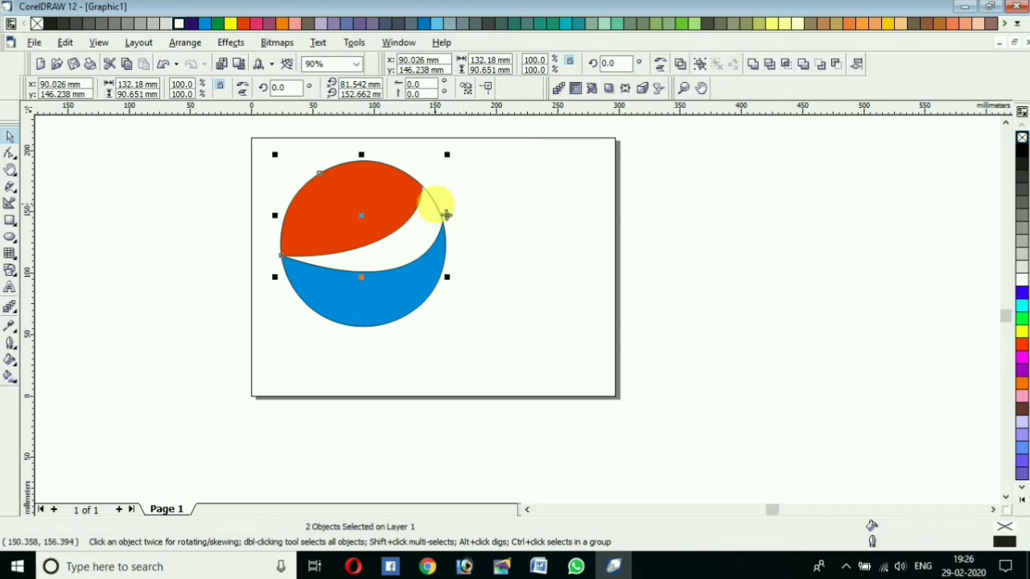
pyautogui.click(769, 68)
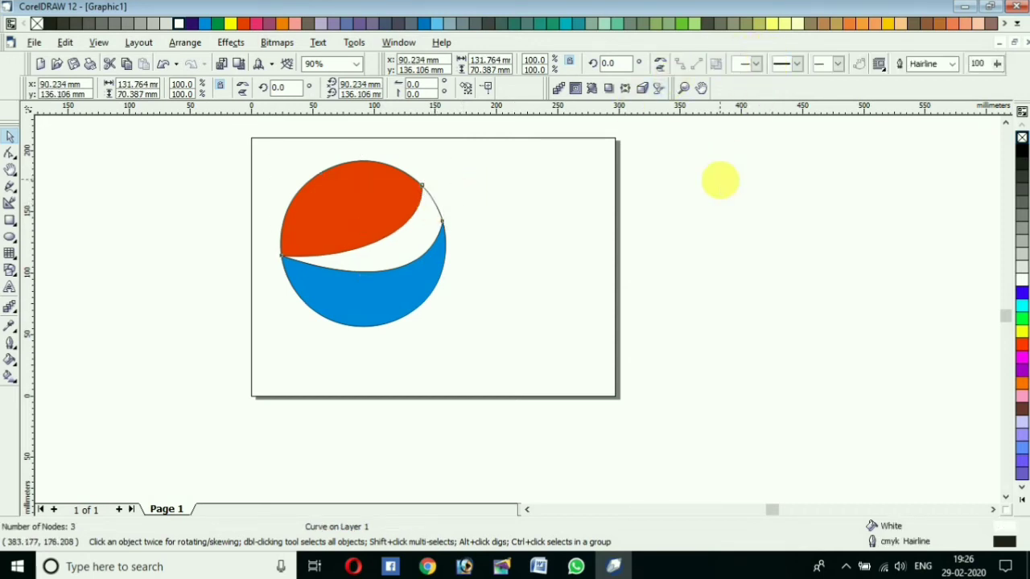
pyautogui.click(712, 184)
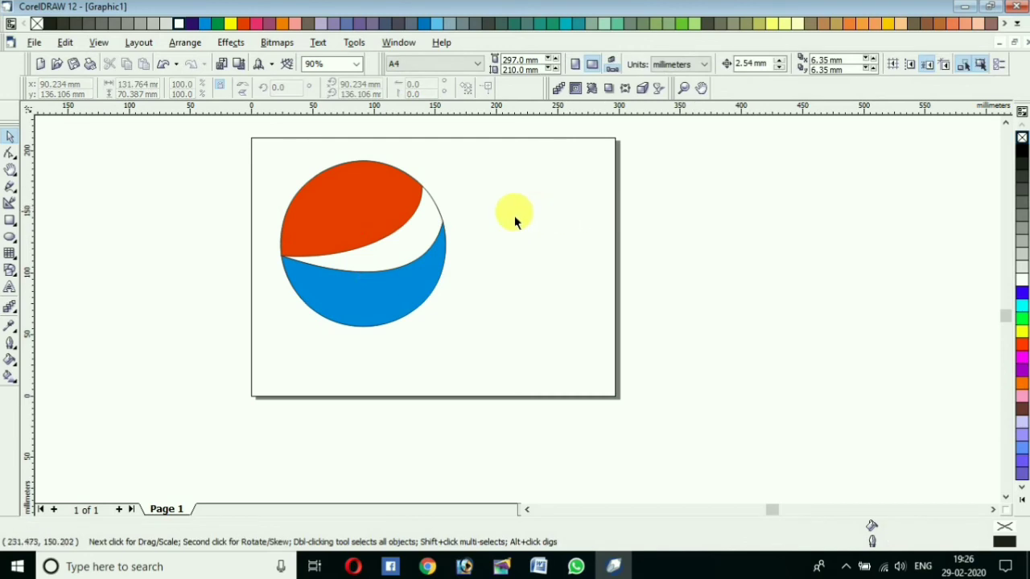
# Step: Give the circle a cyan outline and remove the dark outlines from the segments inside it
pyautogui.click(411, 248)
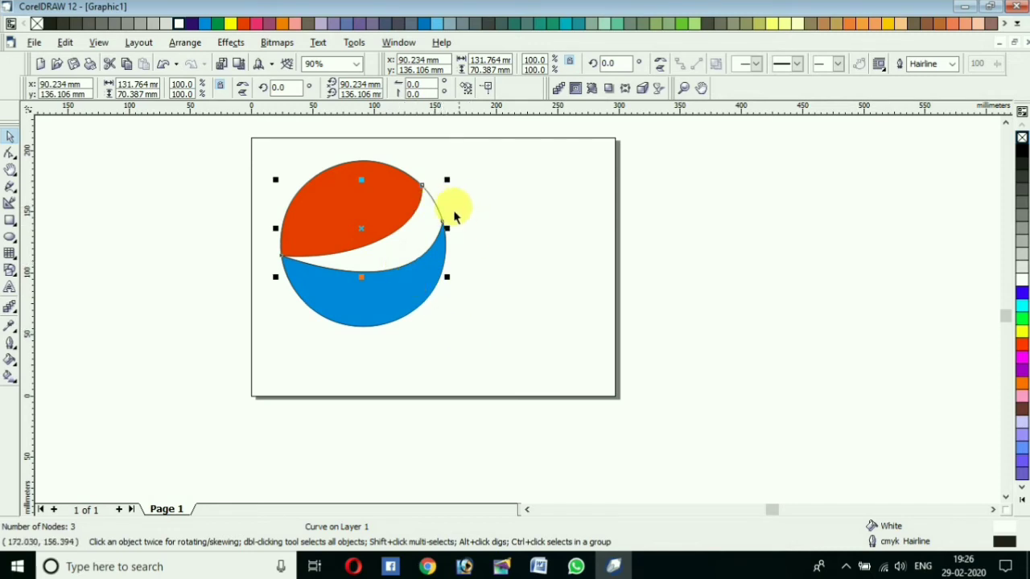
pyautogui.click(521, 210)
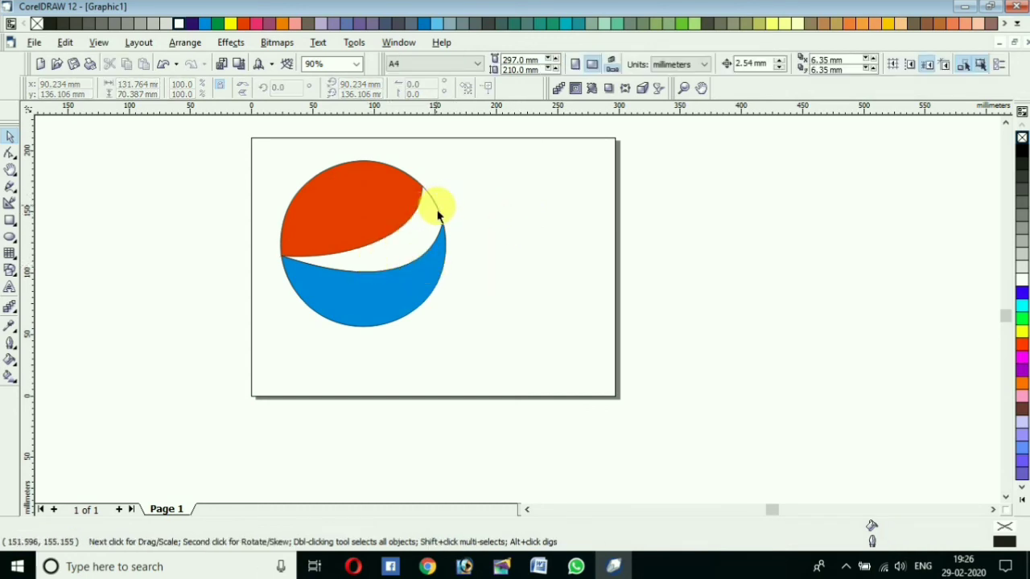
pyautogui.click(439, 216)
pyautogui.press('Escape')
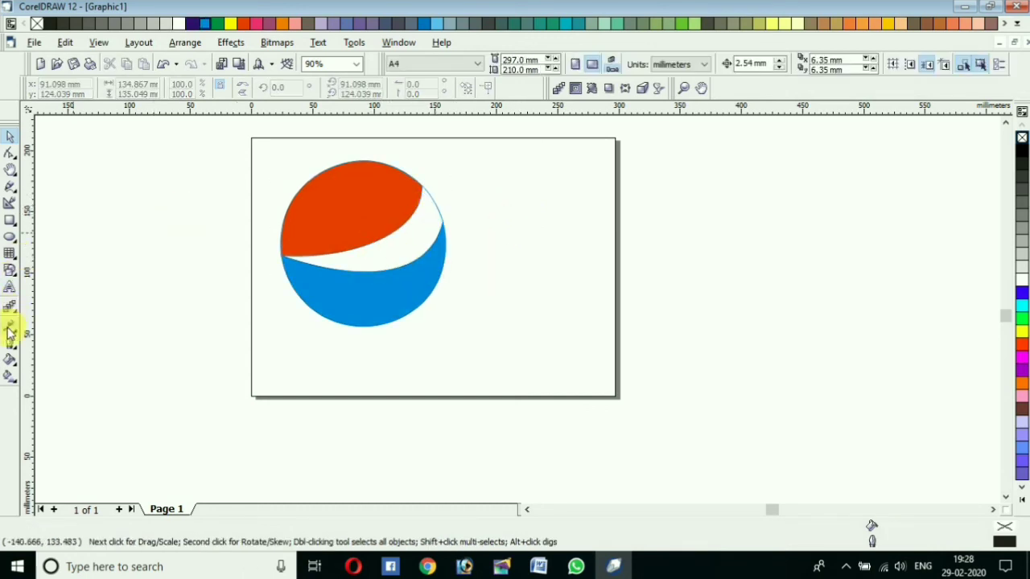
# Step: Add the artistic text "peps" below the circle and enlarge it to about 208 pt
pyautogui.click(9, 288)
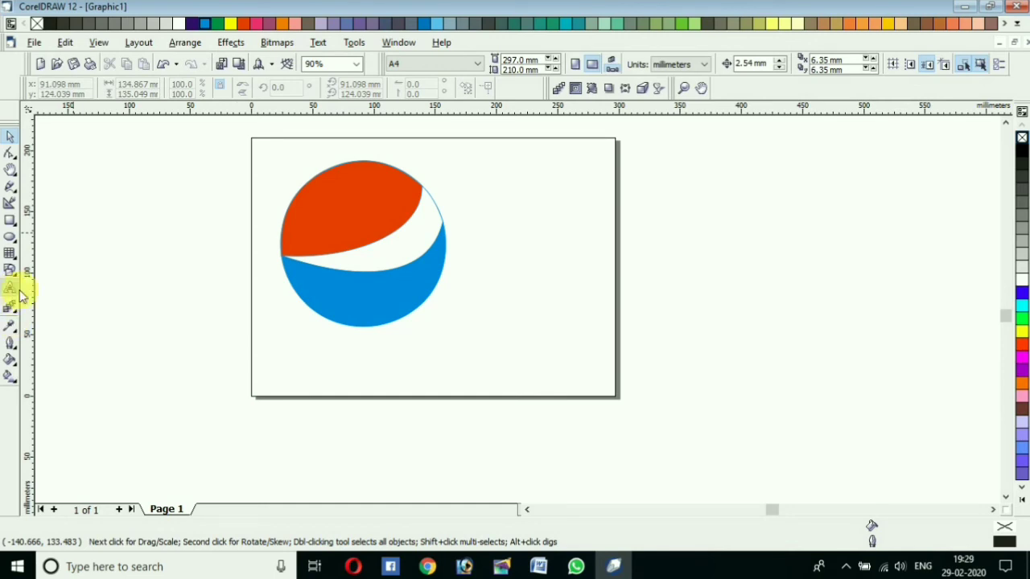
pyautogui.click(356, 435)
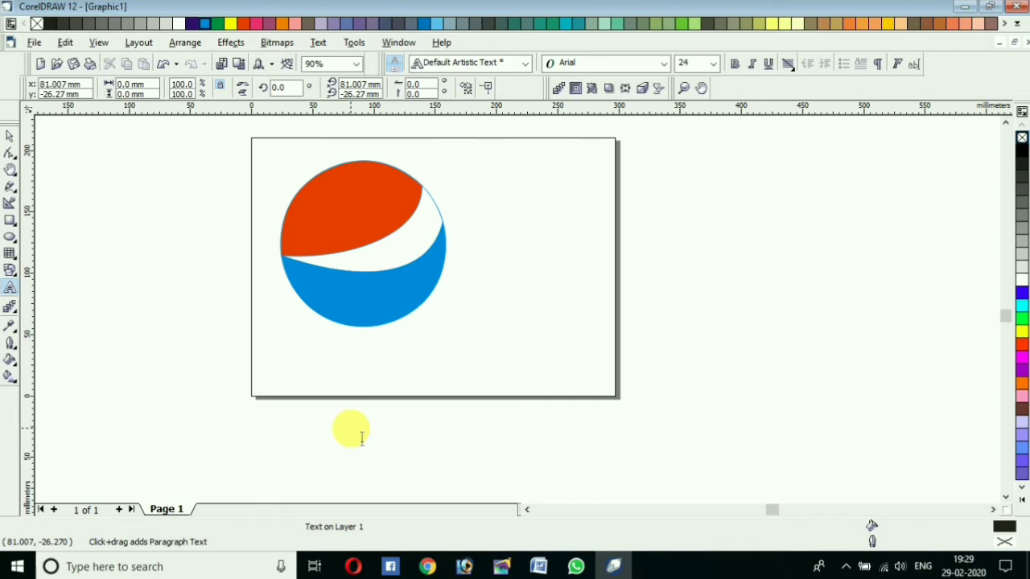
pyautogui.write('pepsi')
pyautogui.click(7, 138)
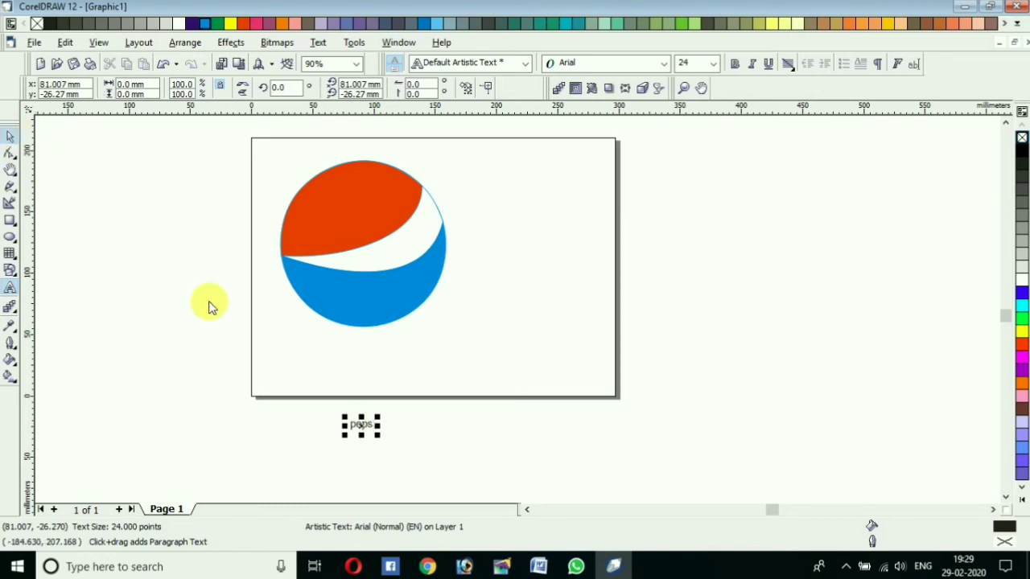
pyautogui.moveTo(419, 391); pyautogui.dragTo(550, 312)
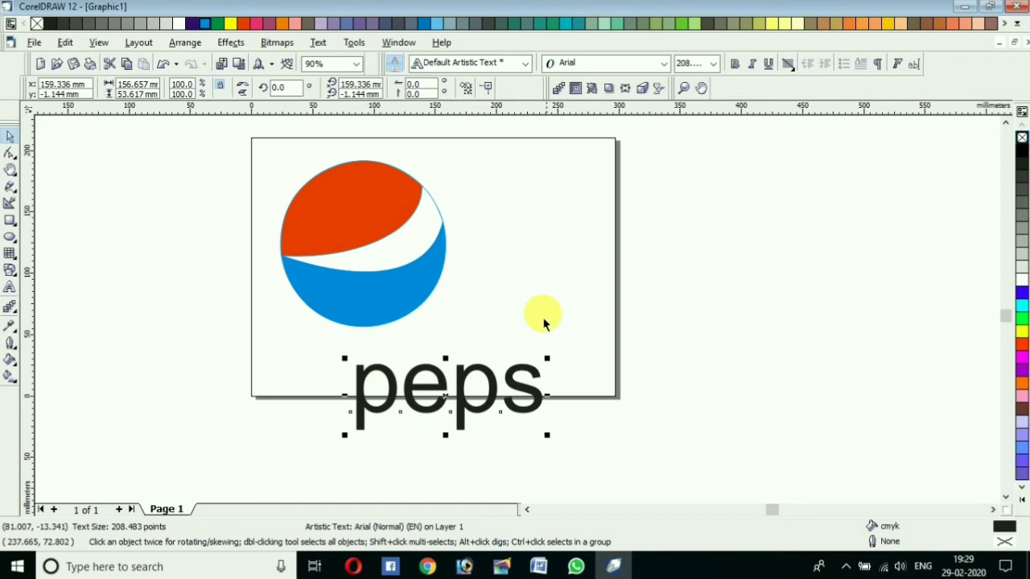
# Step: Make the text read "pepsi" in bold italic Arial at about 231 pt and position it beside the circle
pyautogui.click(10, 293)
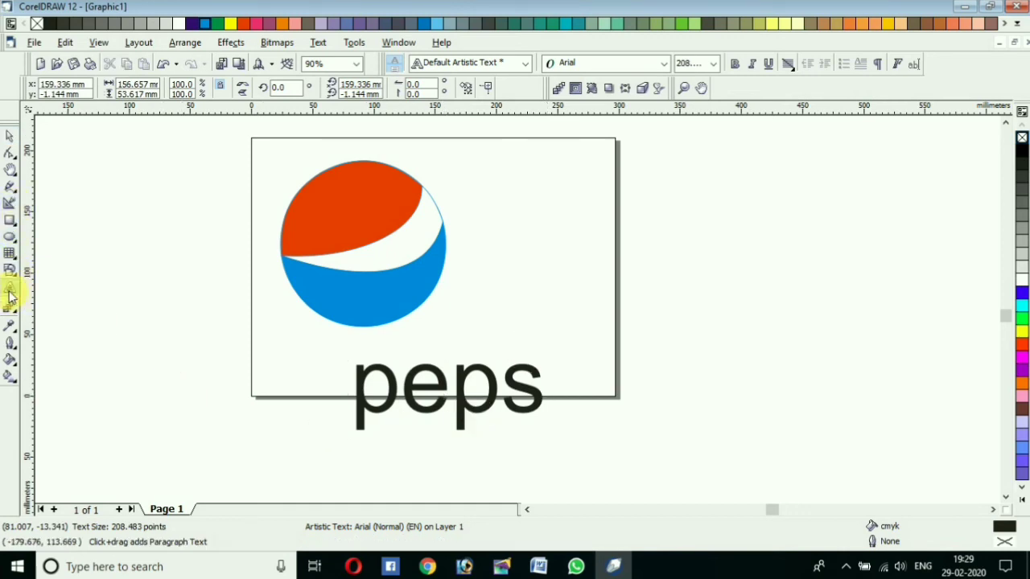
pyautogui.click(607, 226)
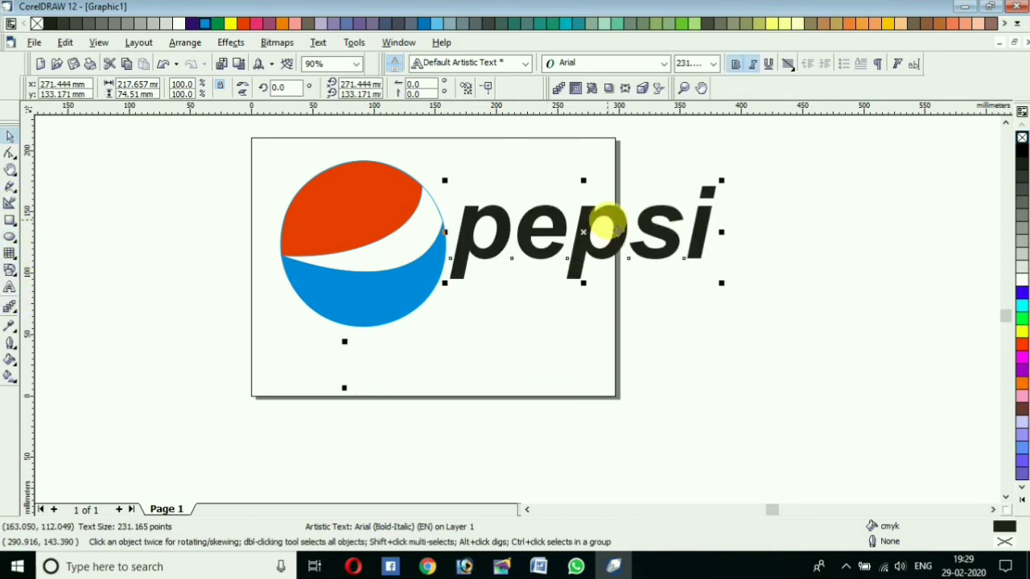
pyautogui.moveTo(609, 228); pyautogui.dragTo(612, 231)
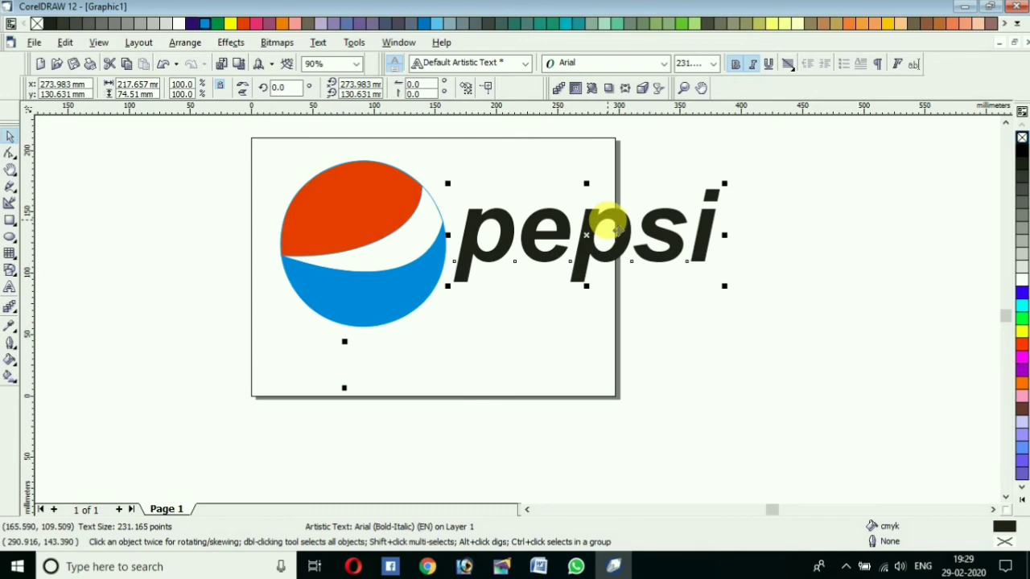
pyautogui.press('Down')
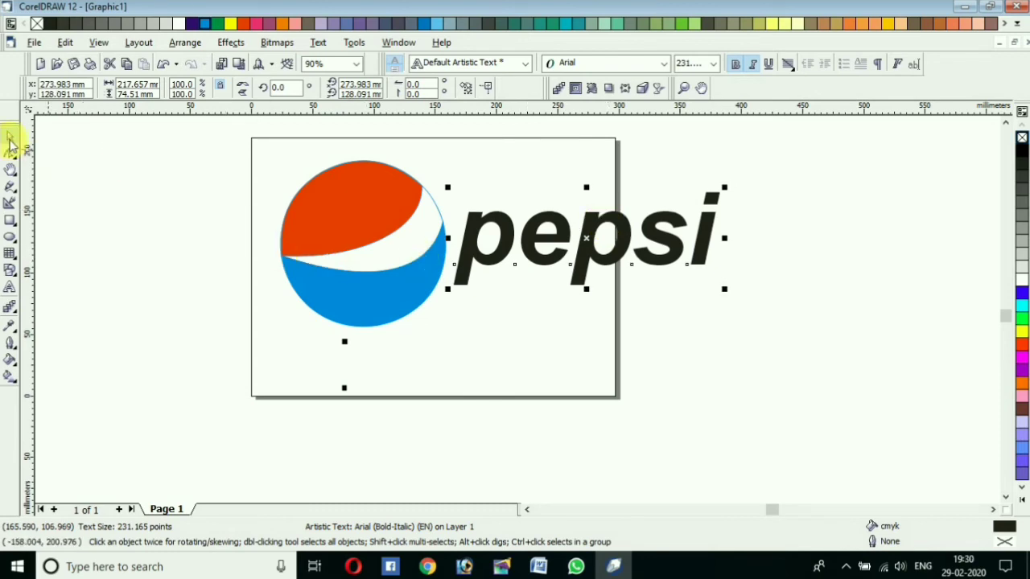
# Step: Break the "pepsi" text apart into separate letters and deselect them
pyautogui.click(184, 41)
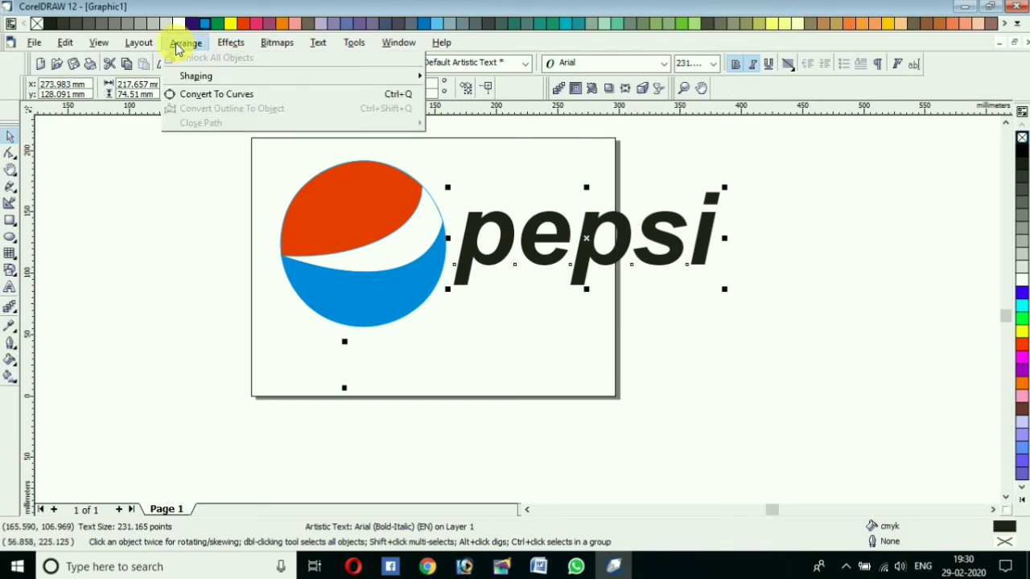
pyautogui.click(226, 186)
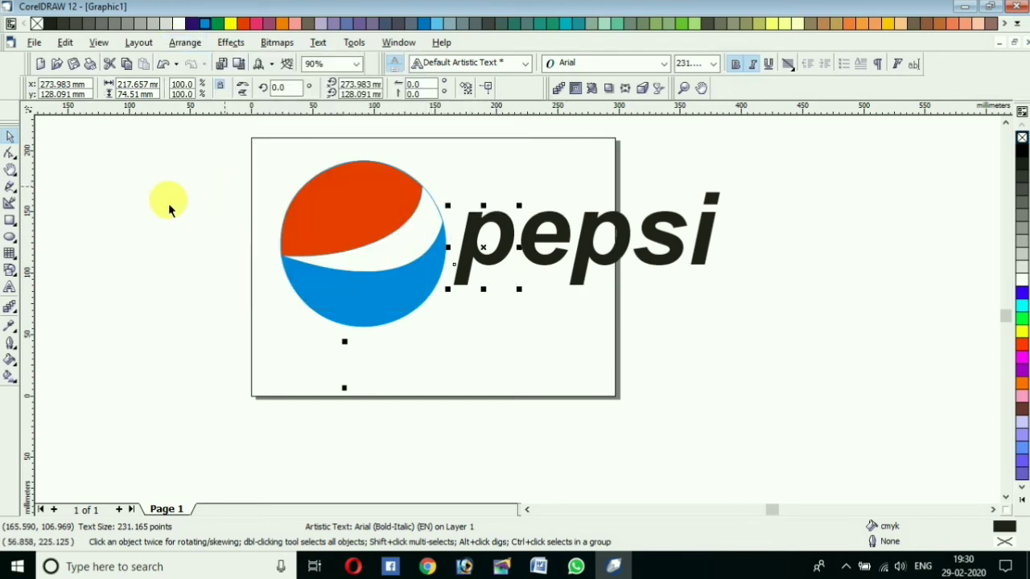
pyautogui.click(164, 206)
# Step: Fill the letters of "pepsi" in alternating colours: both p's and the i red, the e and the s cyan
pyautogui.click(476, 235)
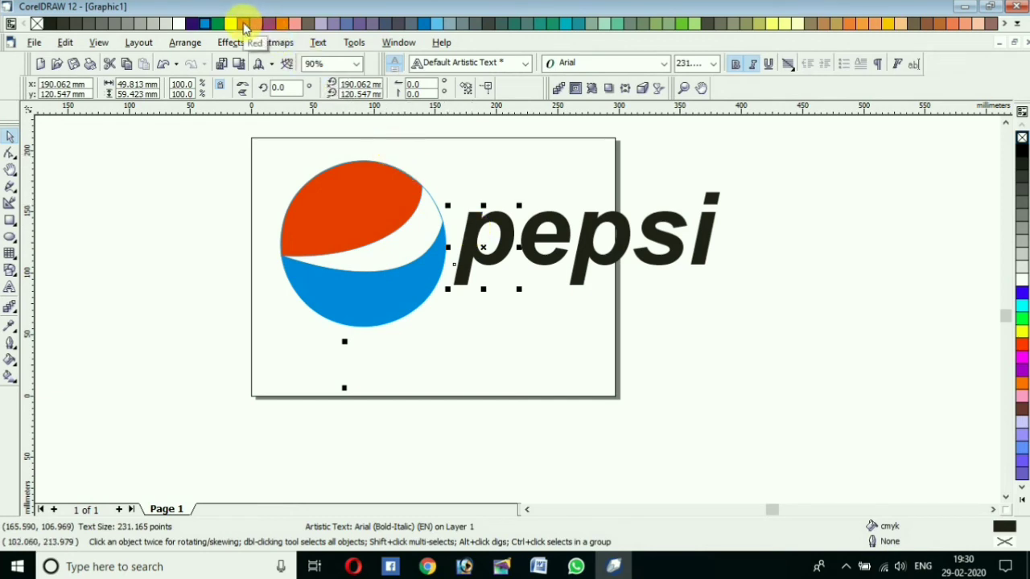
pyautogui.click(246, 24)
pyautogui.click(555, 229)
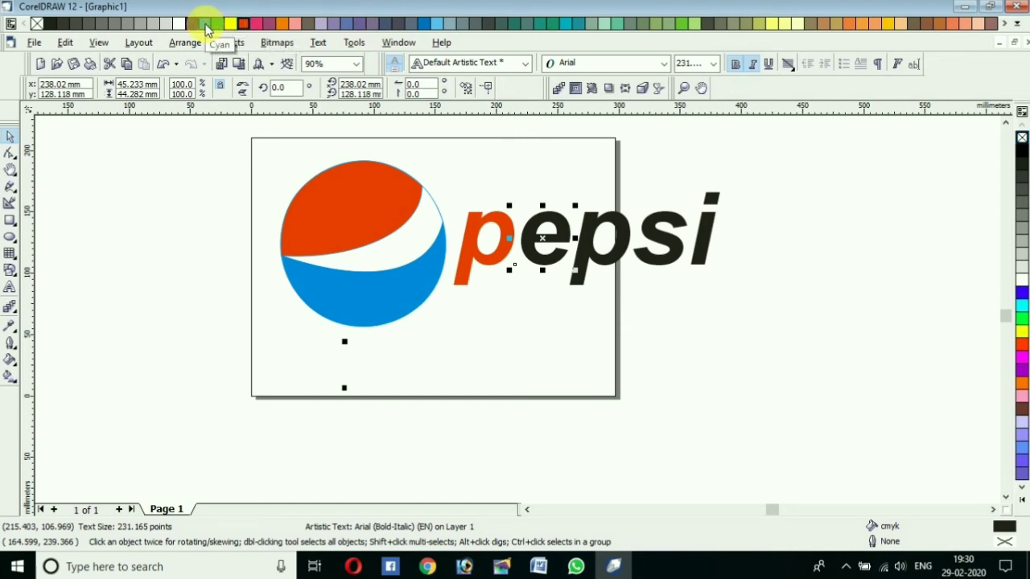
pyautogui.click(206, 29)
pyautogui.click(578, 229)
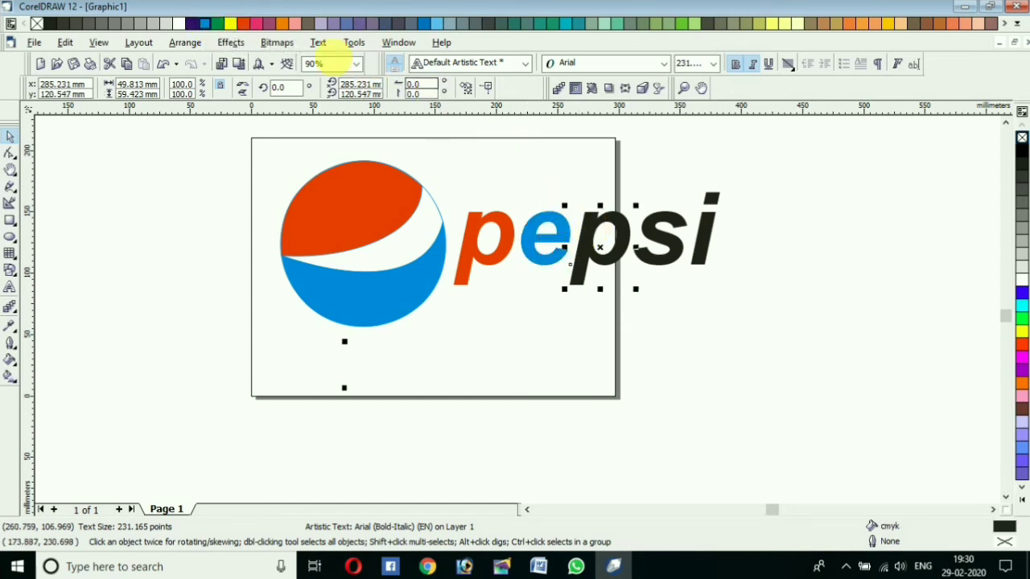
pyautogui.click(243, 22)
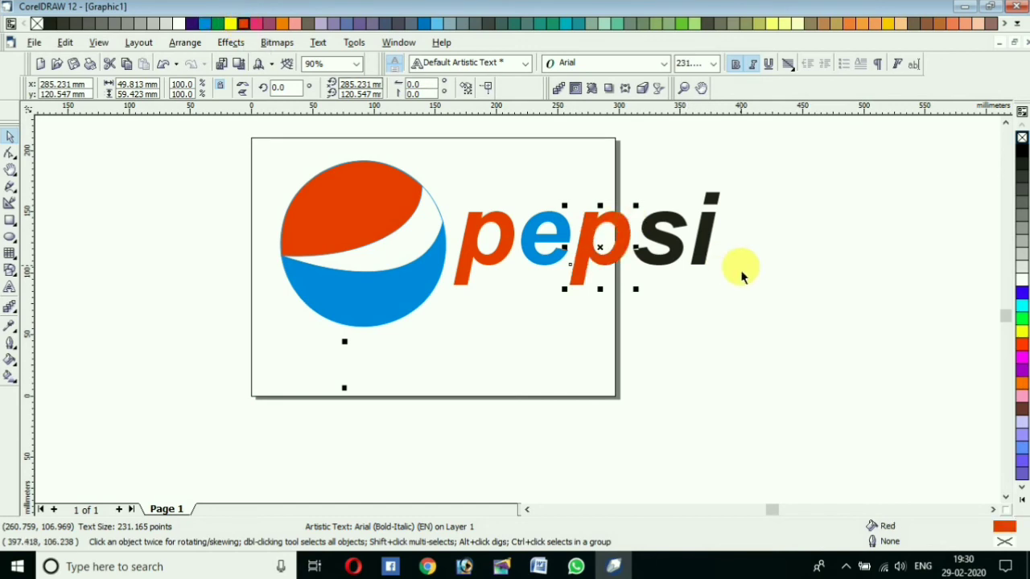
pyautogui.click(667, 259)
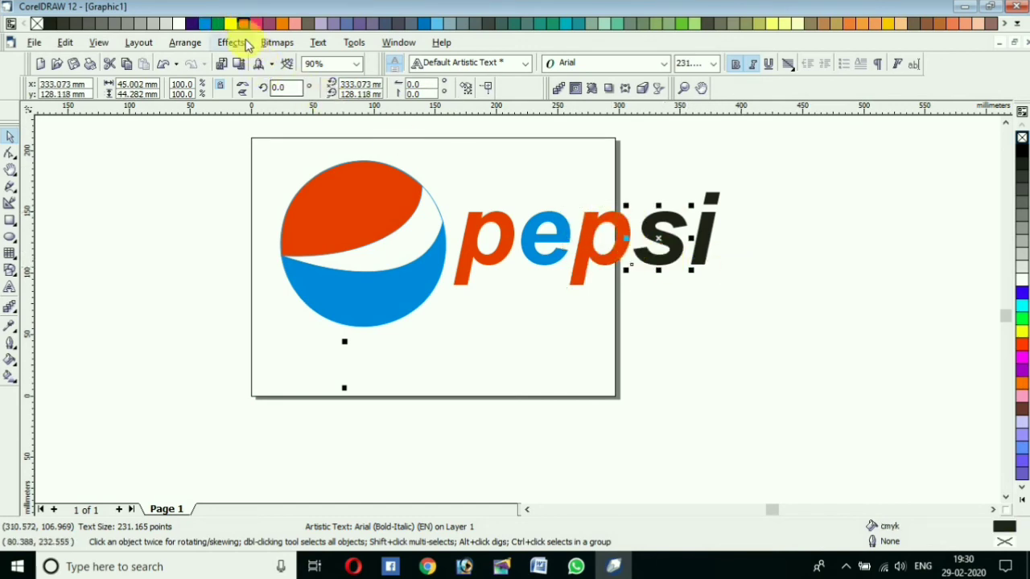
pyautogui.click(206, 23)
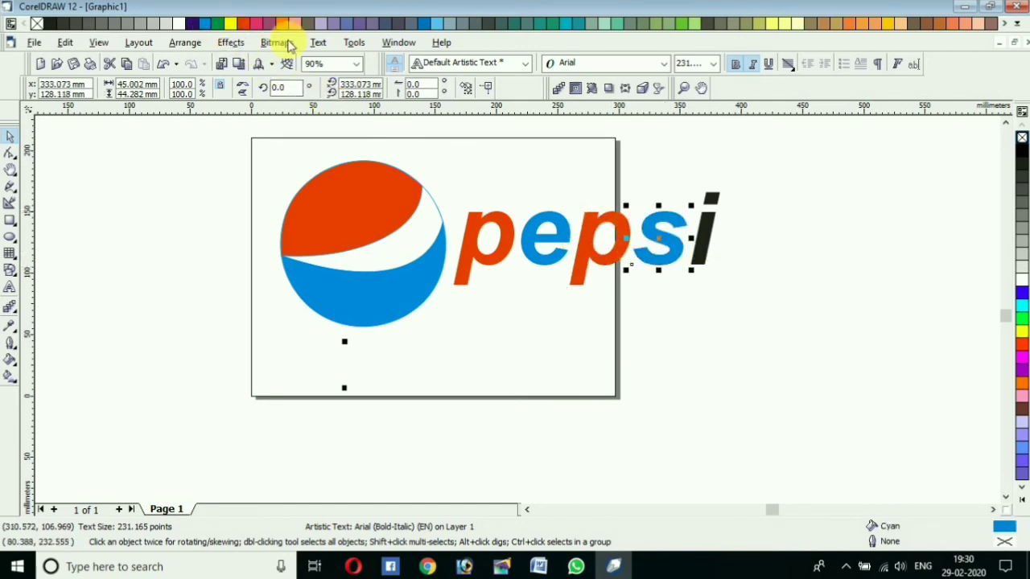
pyautogui.click(708, 236)
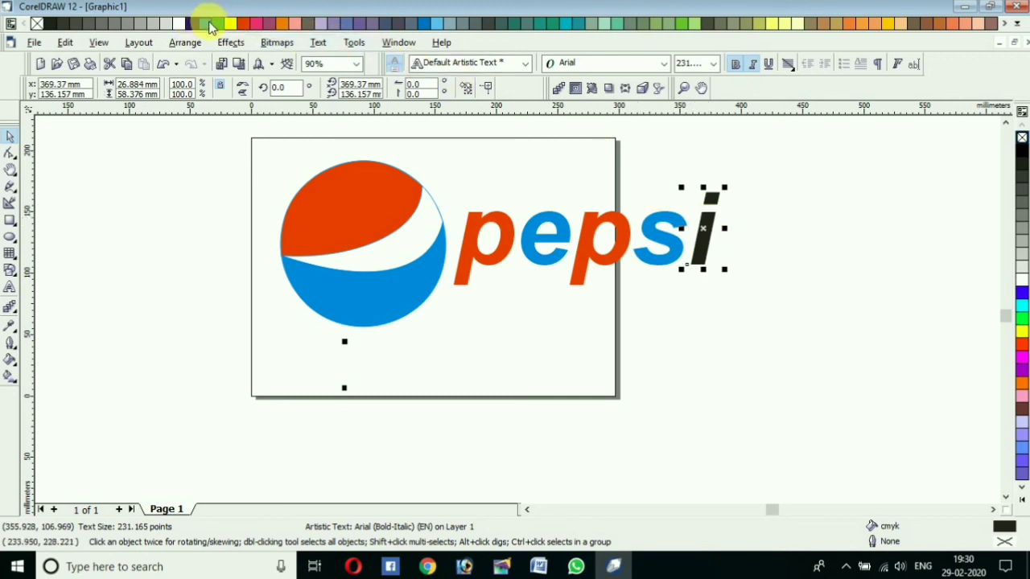
pyautogui.click(207, 23)
pyautogui.click(243, 23)
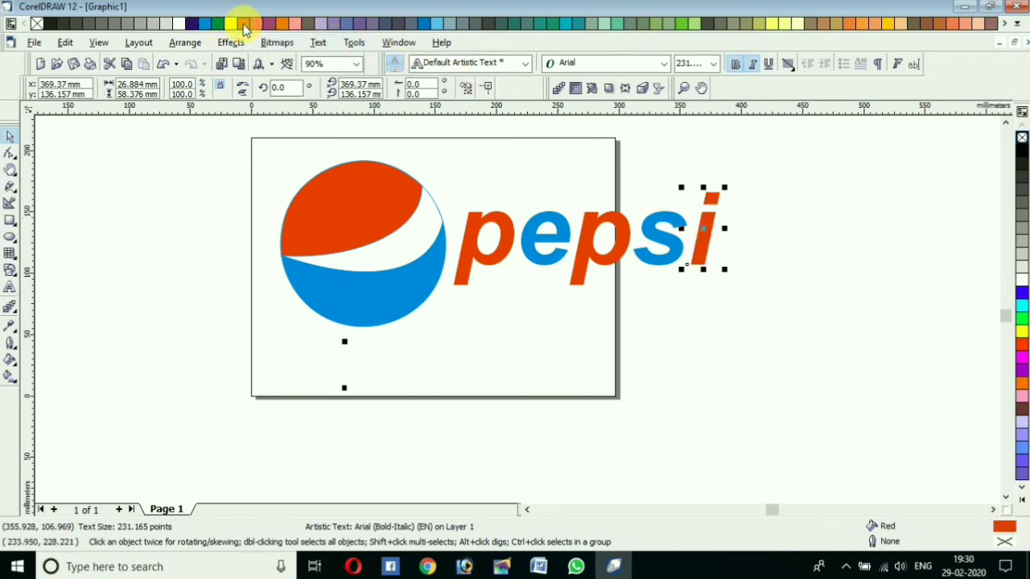
# Step: Group the circle with its coloured segments and resize the group to 75 mm wide and high
pyautogui.click(245, 147)
pyautogui.moveTo(562, 332); pyautogui.dragTo(455, 374)
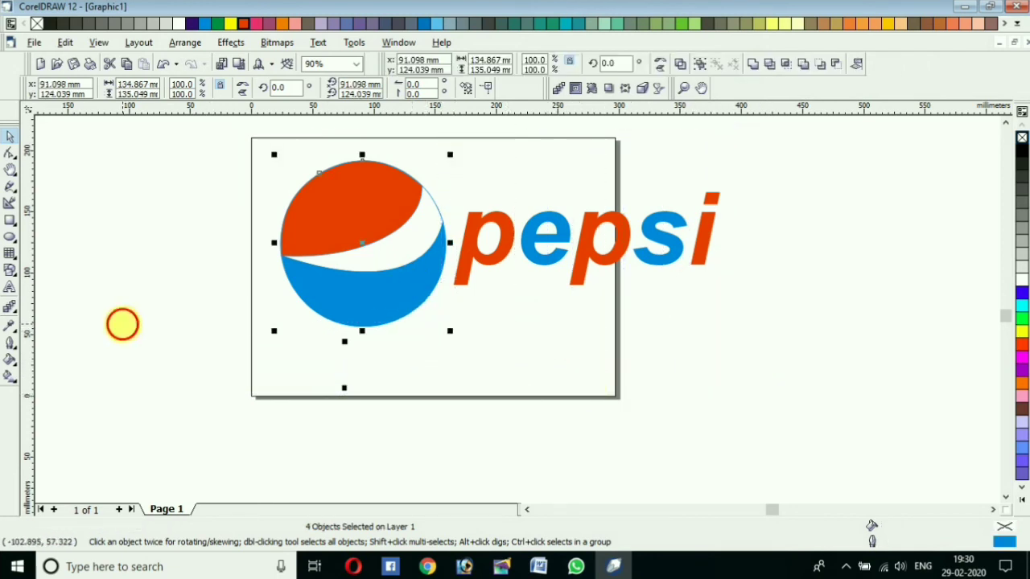
pyautogui.click(125, 323)
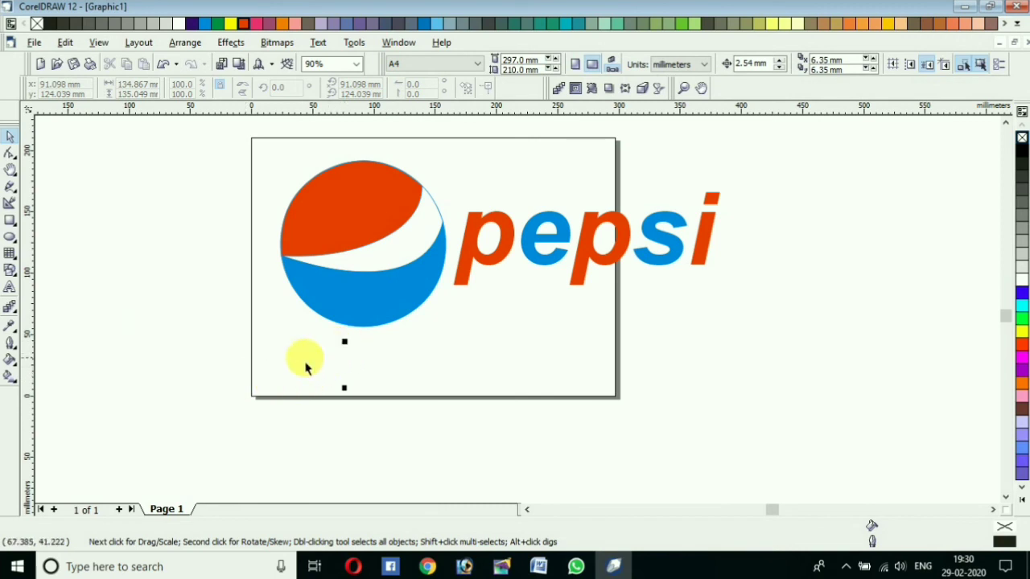
pyautogui.scroll(1, 304, 362)
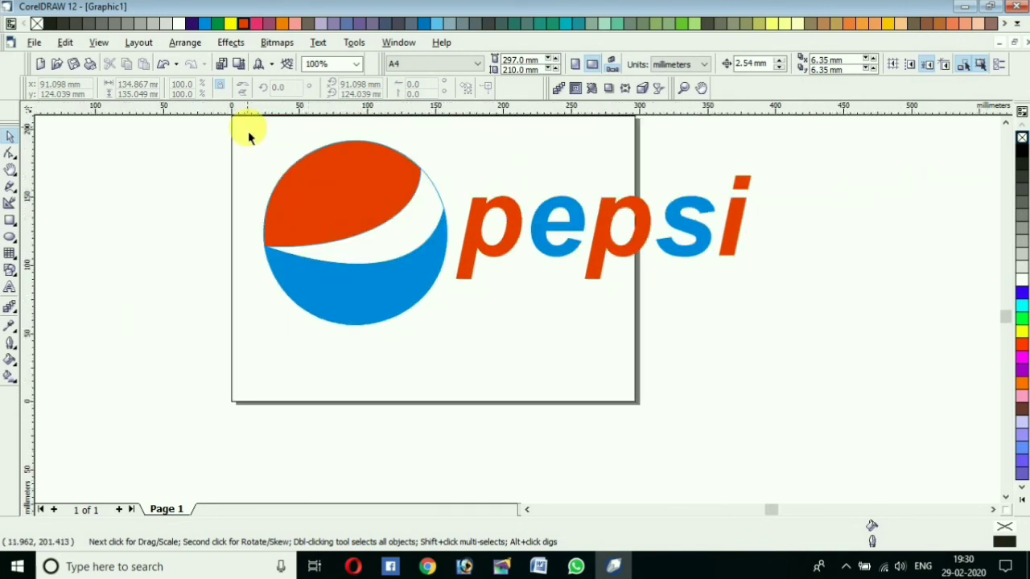
pyautogui.moveTo(248, 128); pyautogui.dragTo(453, 381)
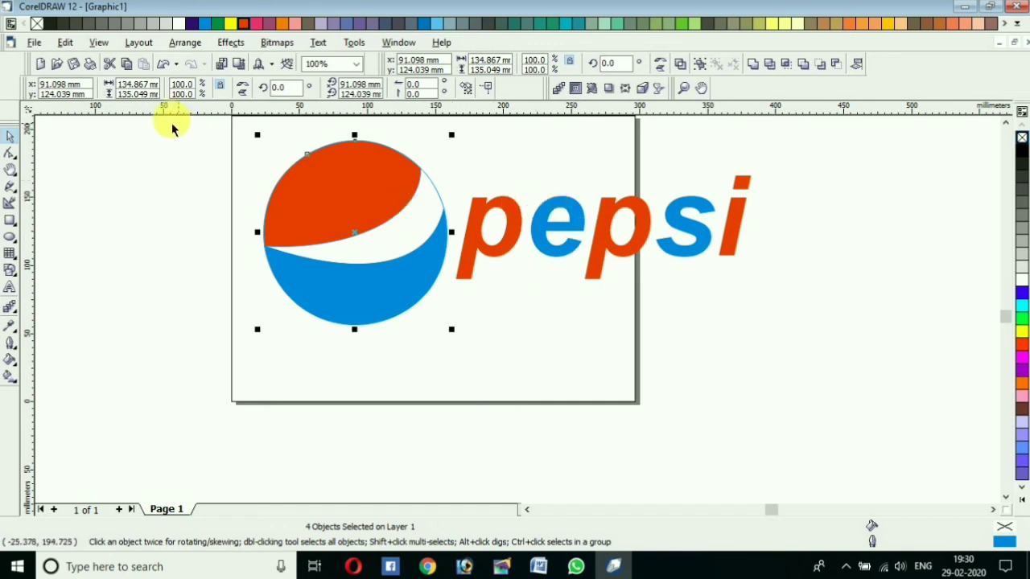
pyautogui.hotkey('ctrl', 'g')
pyautogui.click(160, 94)
pyautogui.write('75')
pyautogui.press('Return')
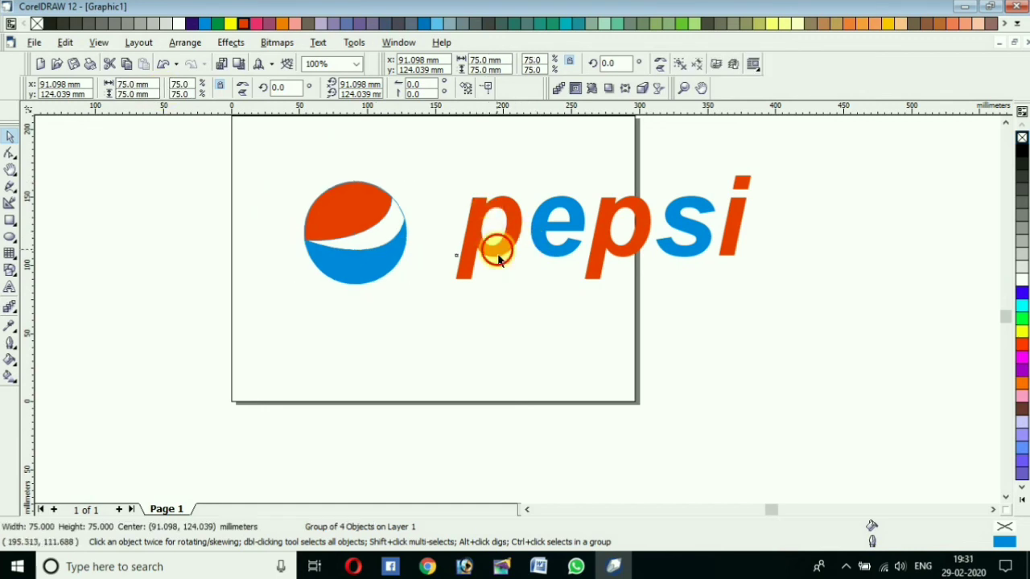
# Step: Group the five letters of "pepsi" and scale the group down proportionally to about 149 mm wide
pyautogui.click(498, 259)
pyautogui.moveTo(428, 167); pyautogui.dragTo(780, 330)
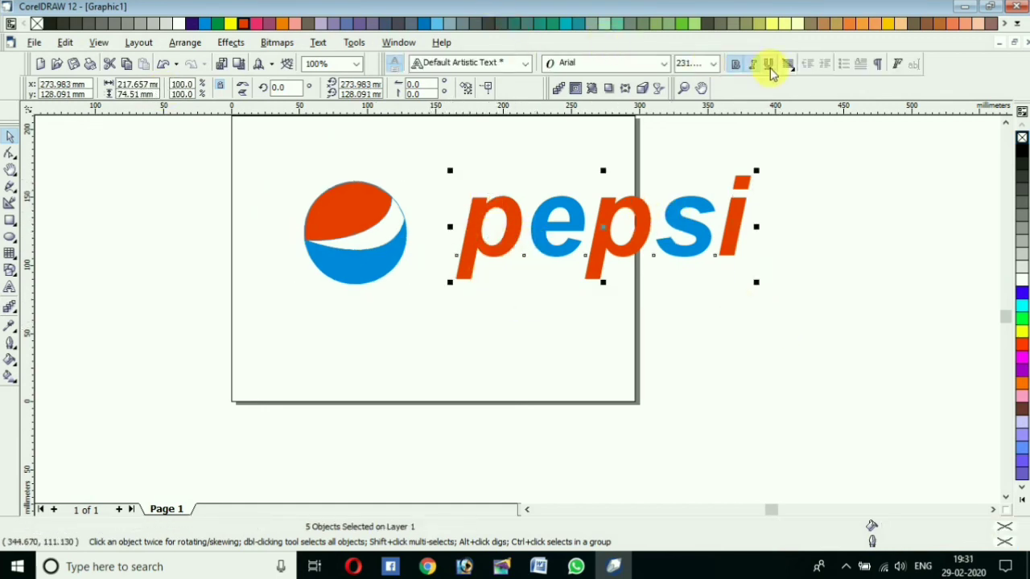
pyautogui.click(185, 42)
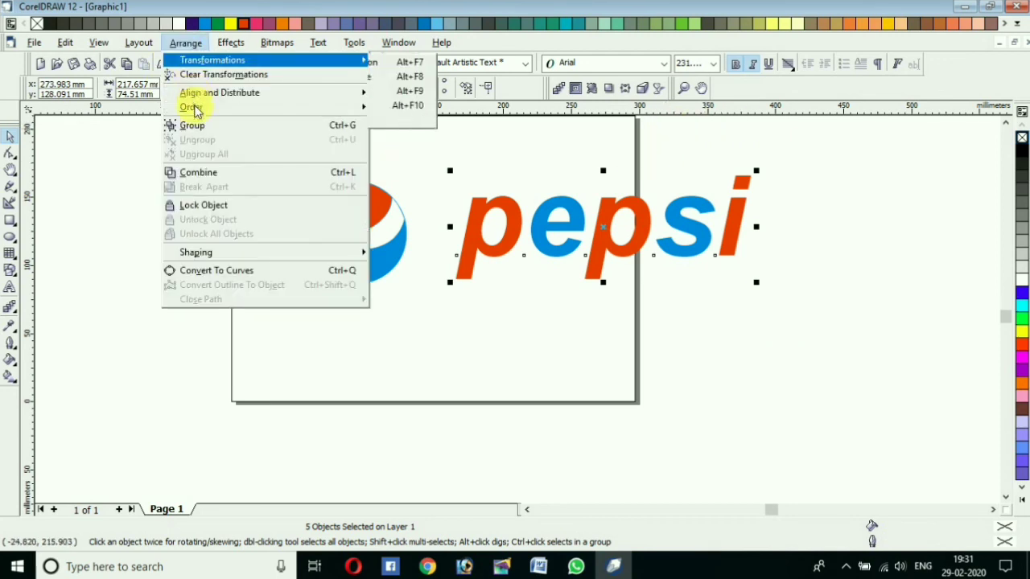
pyautogui.click(195, 125)
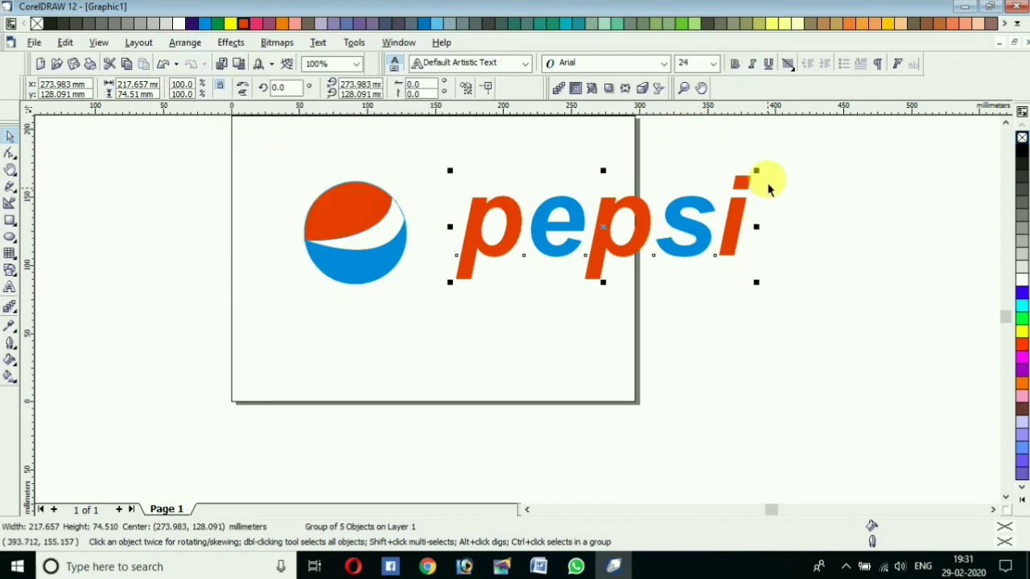
pyautogui.moveTo(756, 170); pyautogui.dragTo(702, 211)
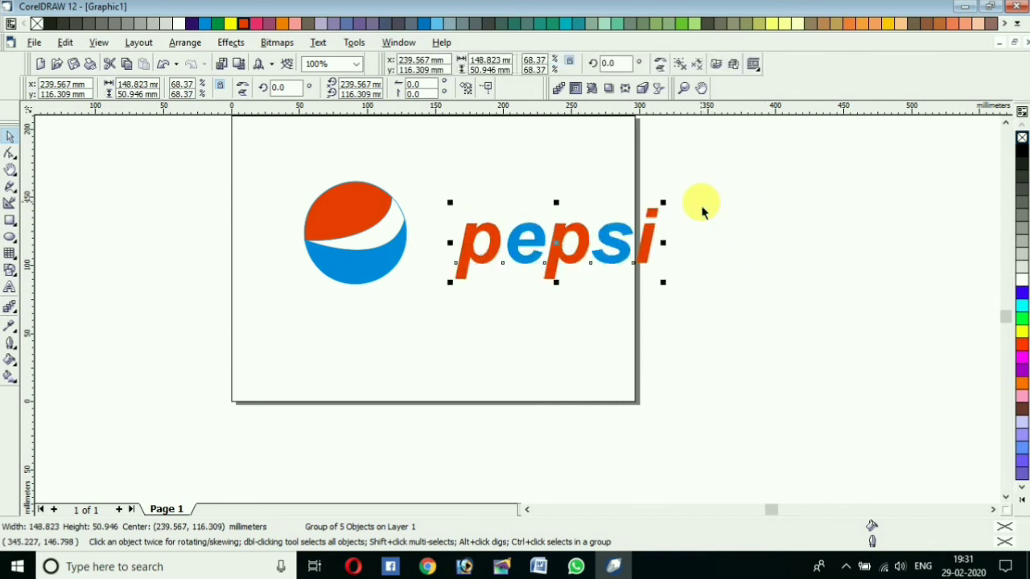
# Step: Nudge the "pepsi" word left and up until it sits close beside the circle, centred at about X 209 mm, Y 129 mm
pyautogui.press('Left')
pyautogui.press('Left')
pyautogui.press('Left')
pyautogui.press('Left')
pyautogui.press('Left')
pyautogui.press('Left')
pyautogui.press('Left')
pyautogui.press('Left')
pyautogui.press('Left')
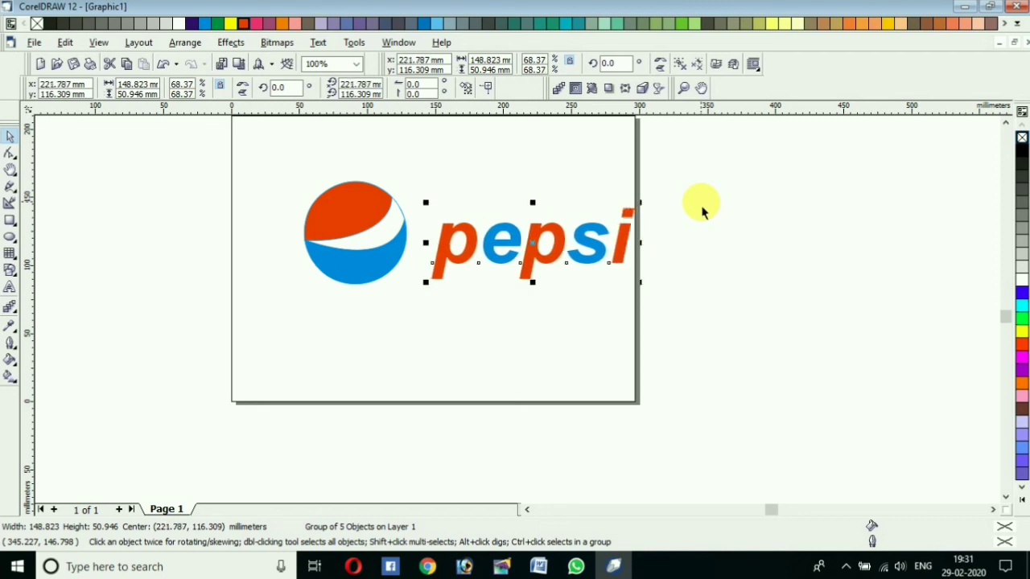
pyautogui.press('Up')
pyautogui.press('Up')
pyautogui.press('Up')
pyautogui.press('Left')
pyautogui.press('Left')
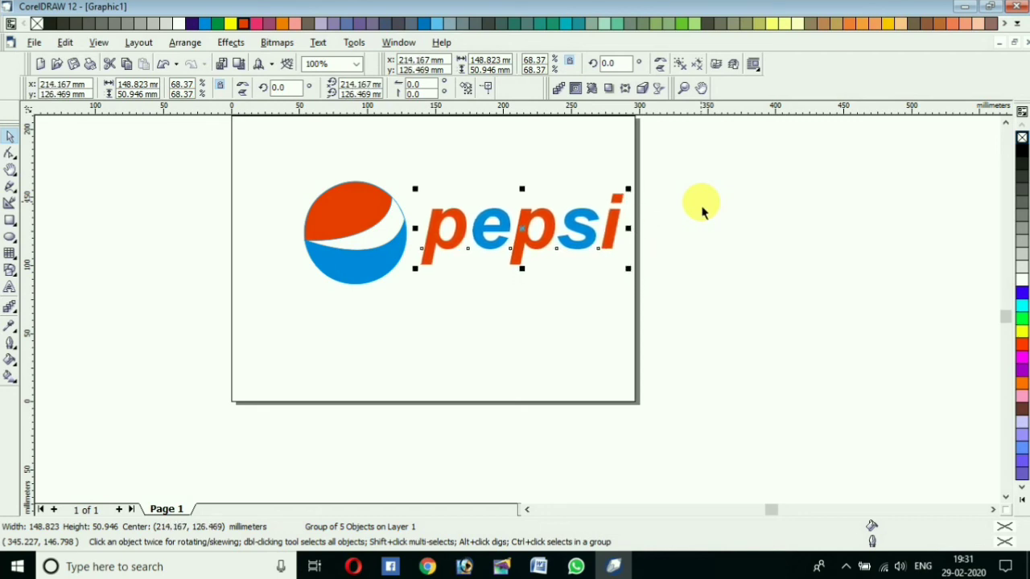
pyautogui.press('Up')
pyautogui.press('Up')
pyautogui.press('Left')
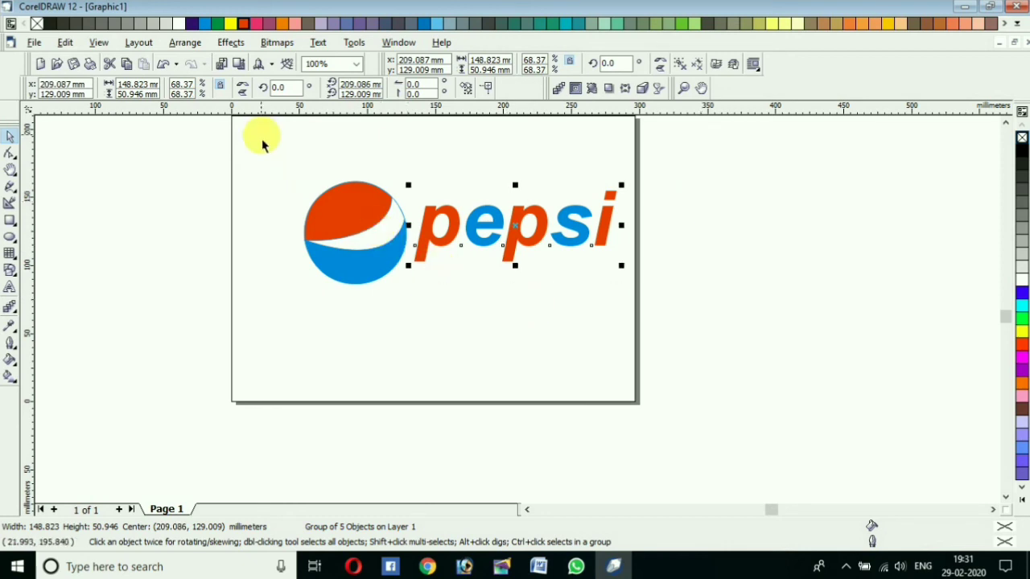
# Step: Draw a rectangle about 310 × 145 mm around the logo and group it with the circle and the word
pyautogui.click(11, 222)
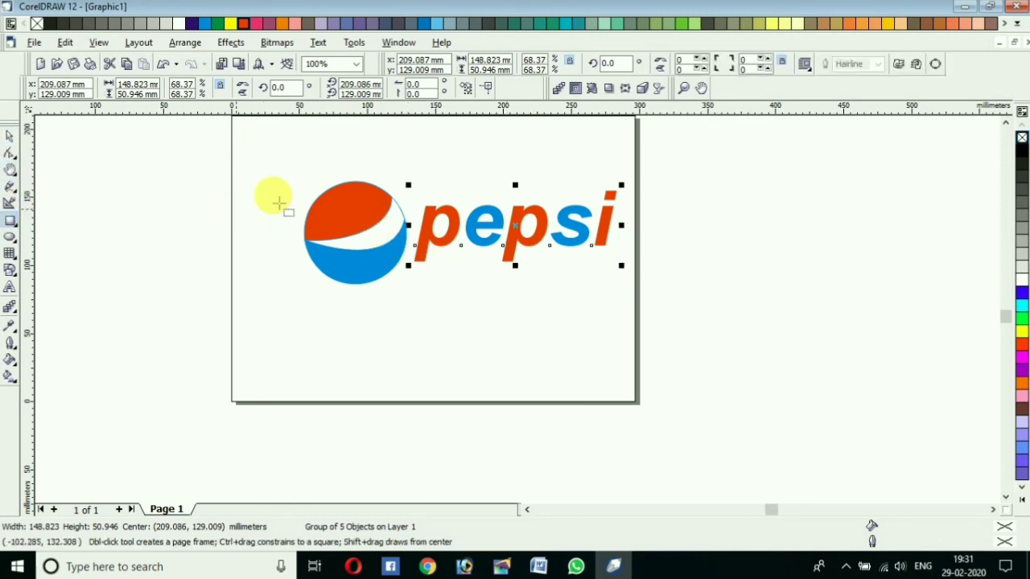
pyautogui.moveTo(245, 138); pyautogui.dragTo(670, 341)
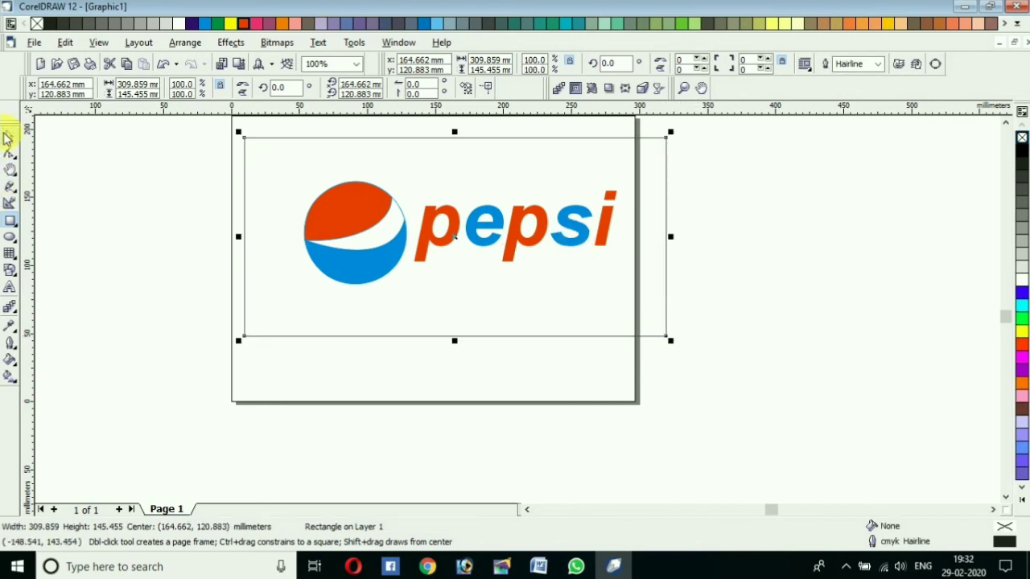
pyautogui.click(10, 137)
pyautogui.moveTo(200, 122); pyautogui.dragTo(740, 386)
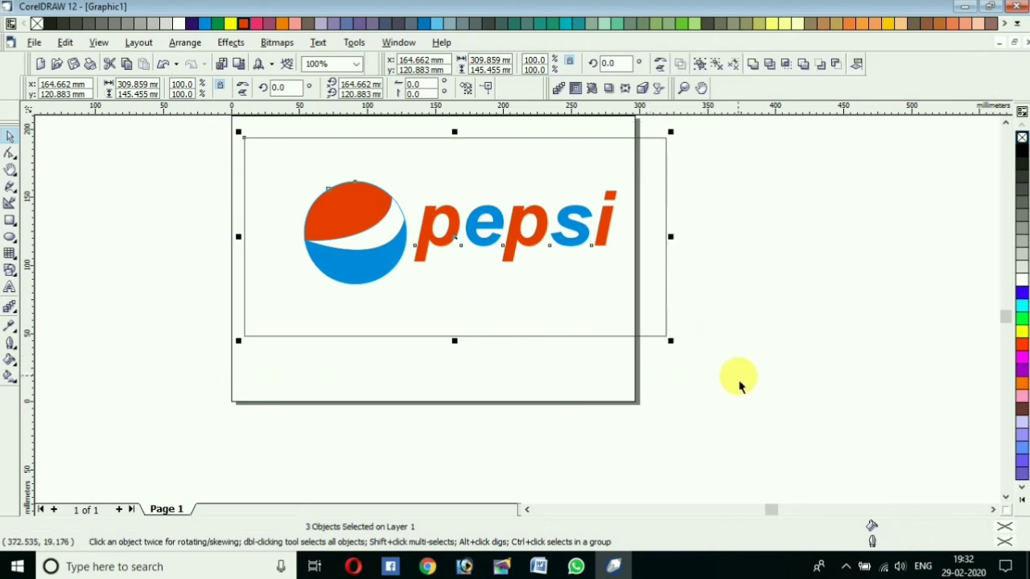
pyautogui.click(699, 64)
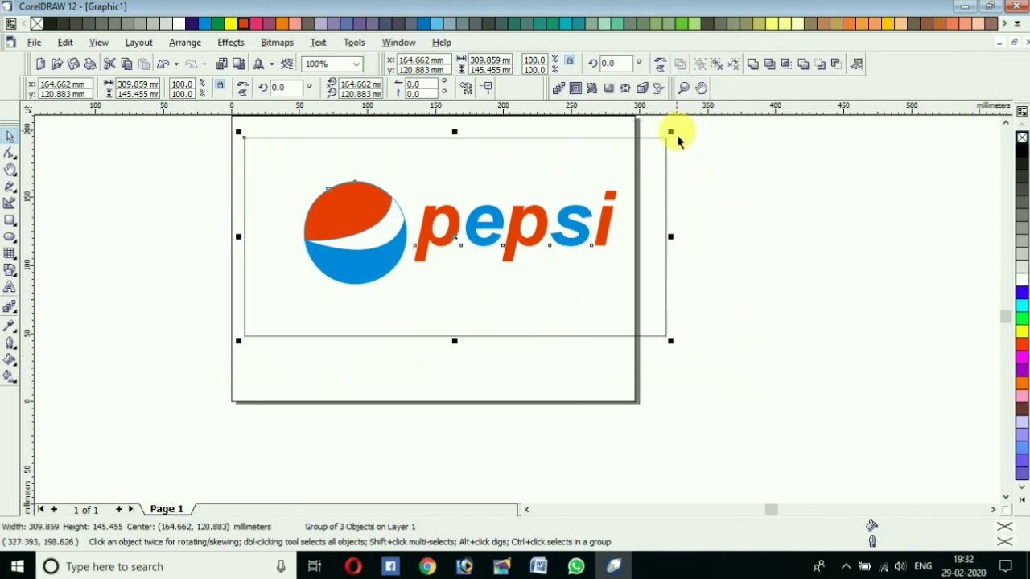
# Step: Scale the framed logo down to about 215 mm wide, centre it on the page and deselect it
pyautogui.moveTo(670, 132); pyautogui.dragTo(592, 198)
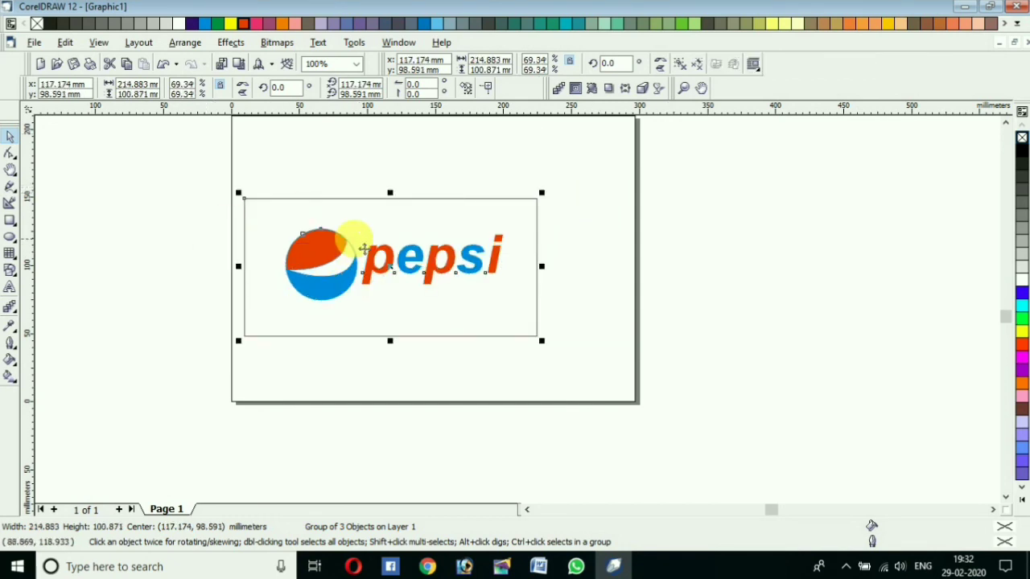
pyautogui.moveTo(361, 234); pyautogui.dragTo(411, 214)
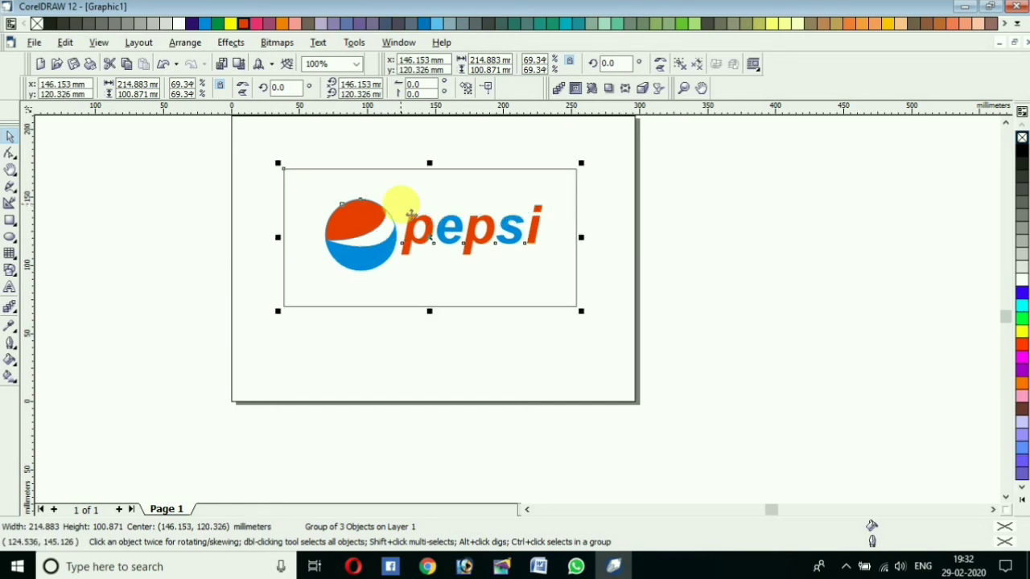
pyautogui.press('p')
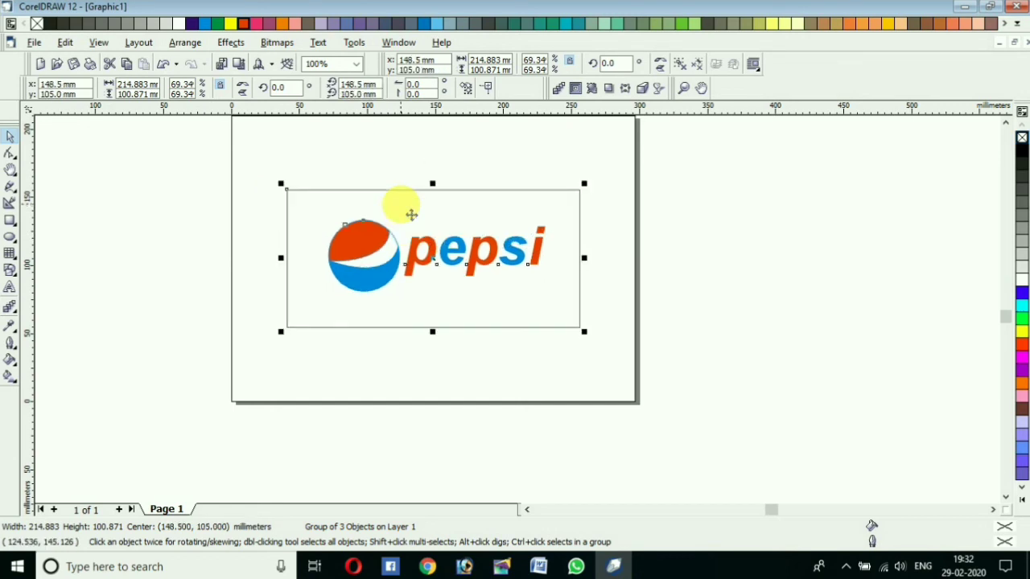
pyautogui.click(752, 306)
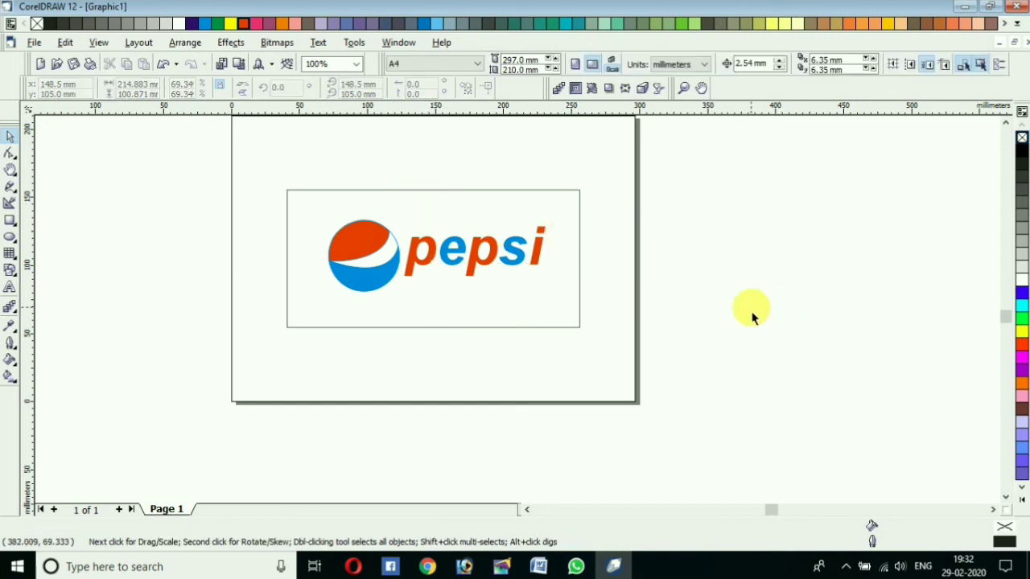